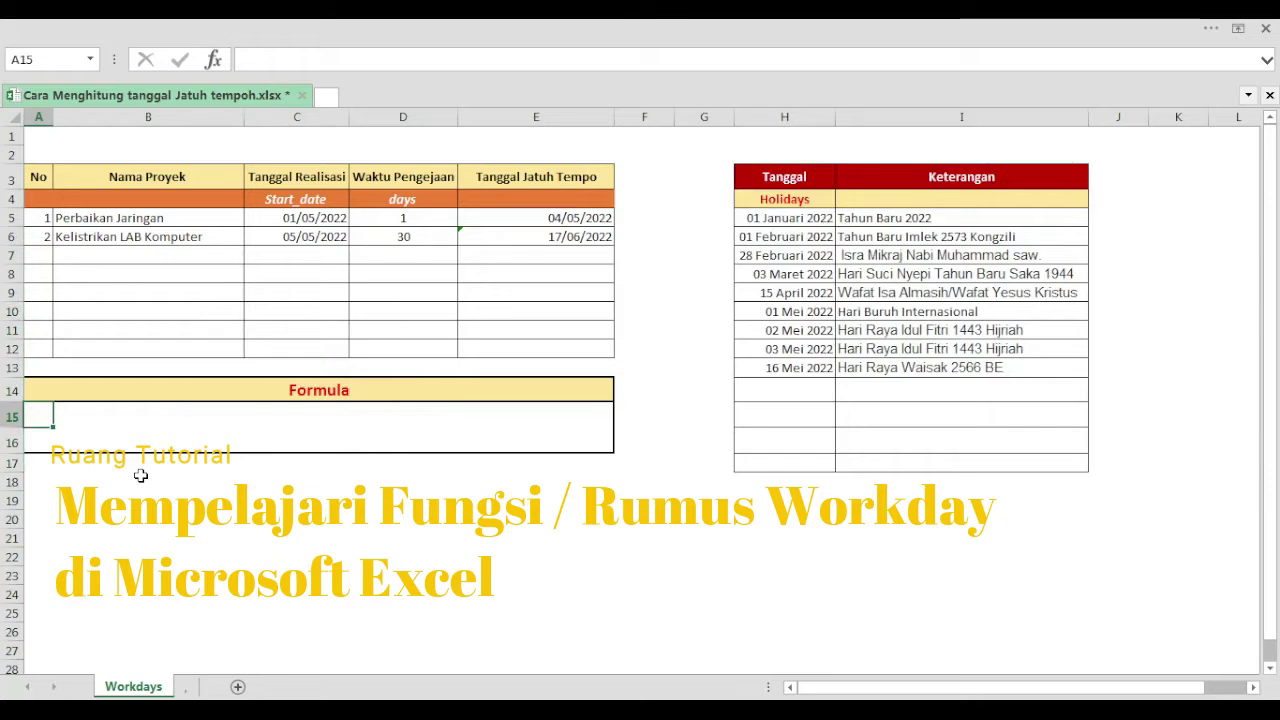
Step: Enter P in cell A15 as the check mark for the Workdays(start_date,days,[holidays]) formula line
text(P)
key(Return)
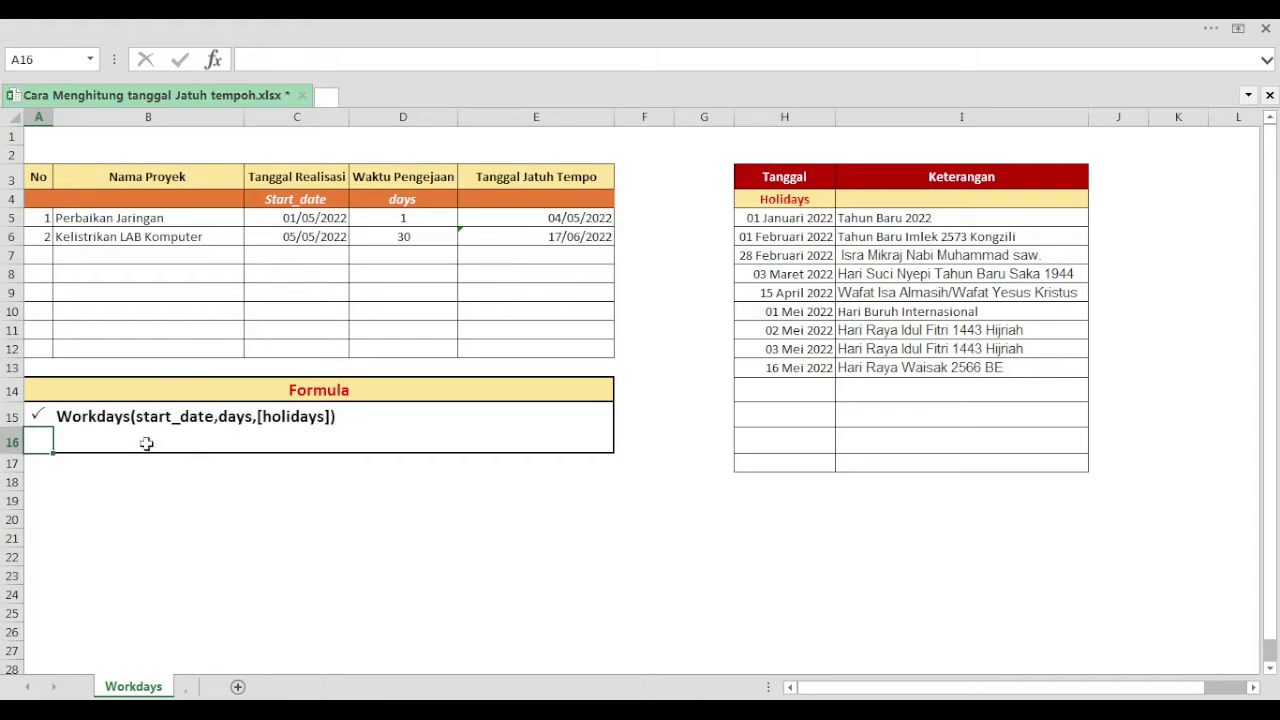
Step: Examine which start date, days and holiday cells supply the three arguments of the Workdays formula
click(292, 200)
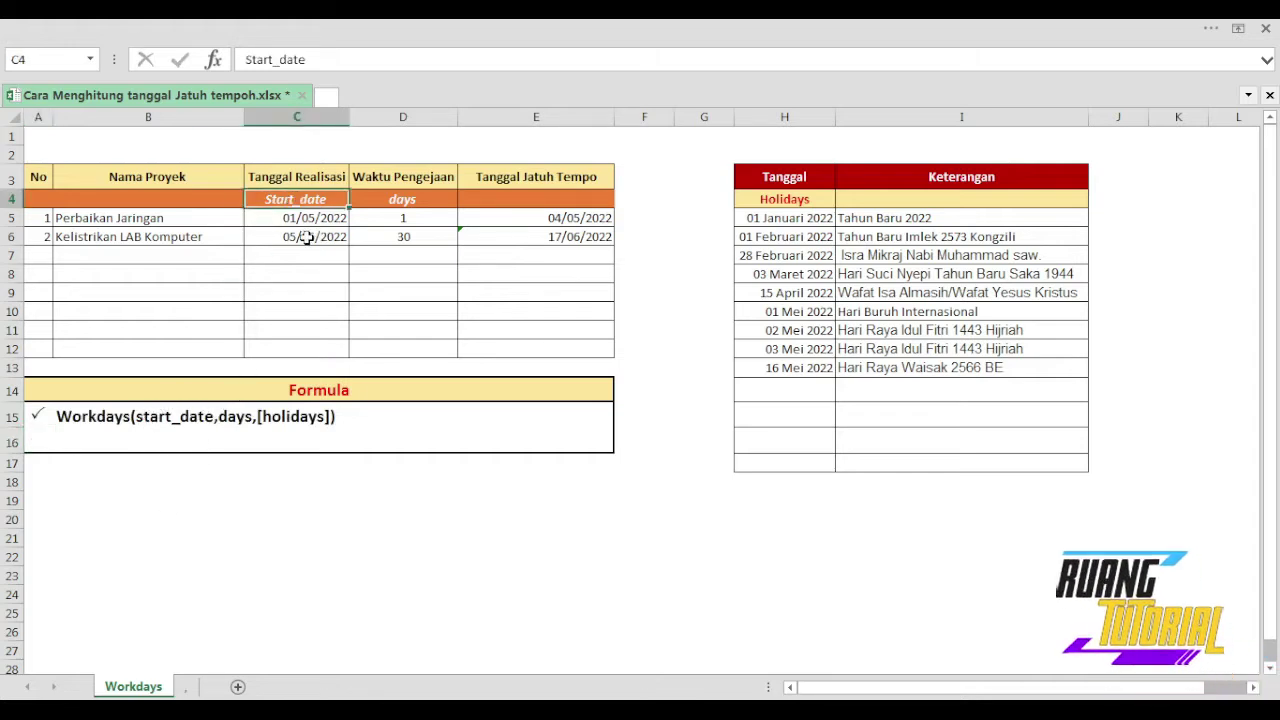
click(240, 428)
click(403, 212)
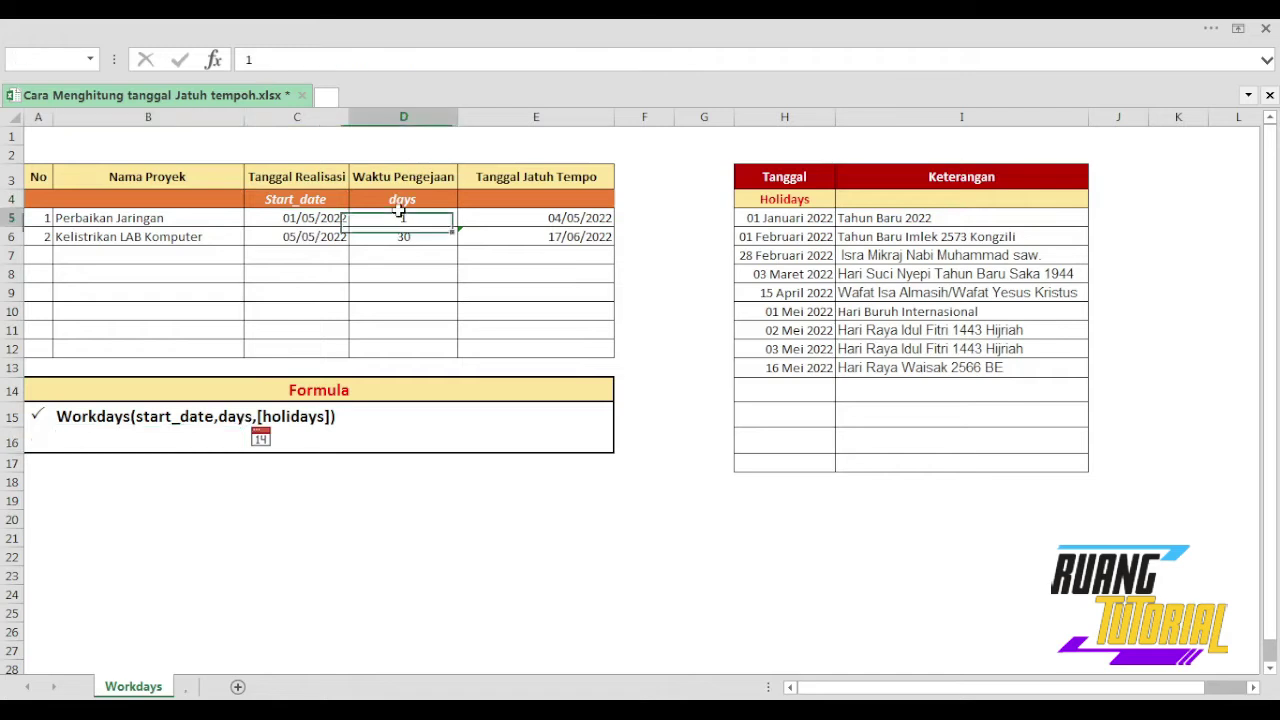
click(405, 199)
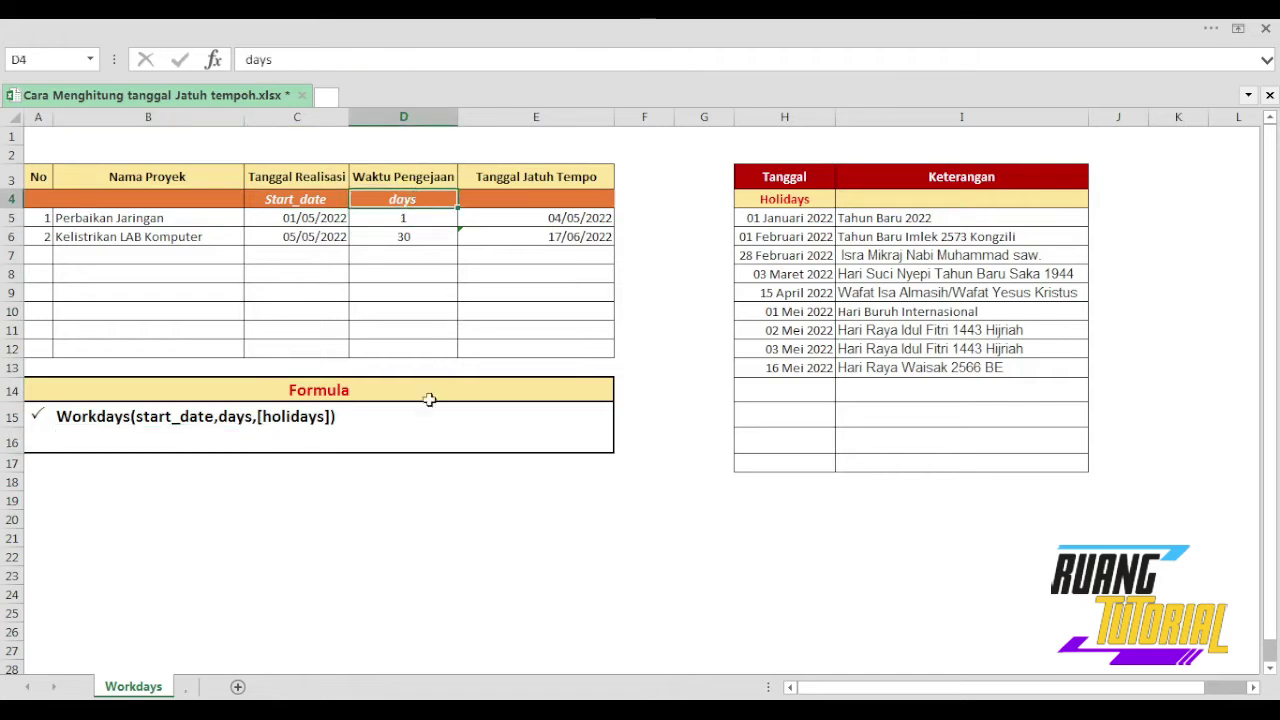
click(368, 556)
click(325, 415)
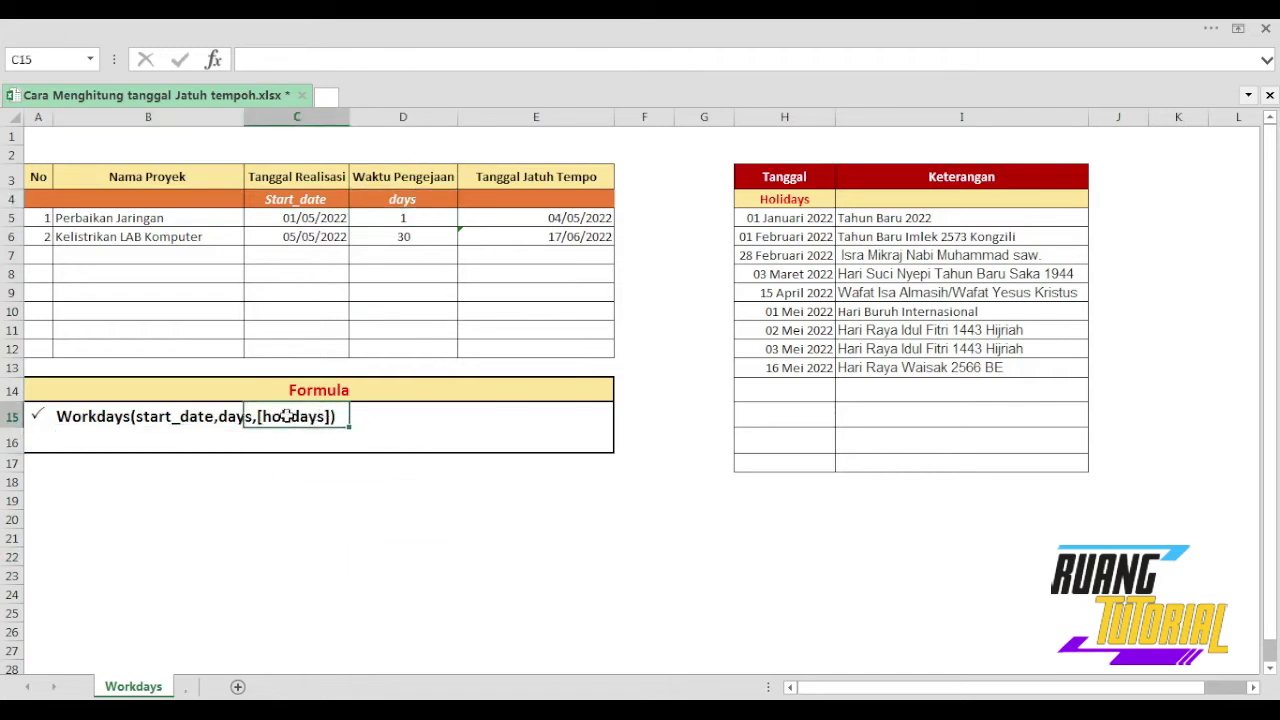
drag(782, 216, 762, 390)
click(402, 556)
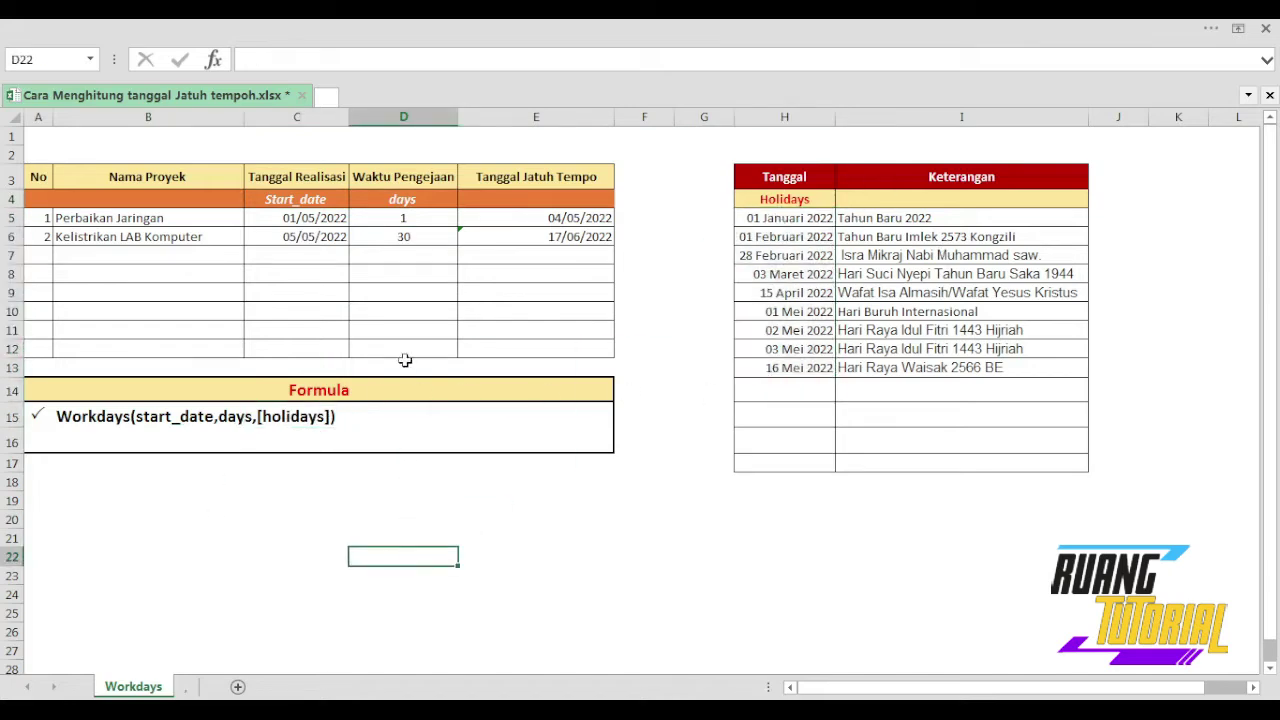
Step: Clear the due dates in E5:E12 and enter =WORKDAY(C5,D5,H5:H17) in E5 for the first project
drag(491, 219, 514, 343)
key(Delete)
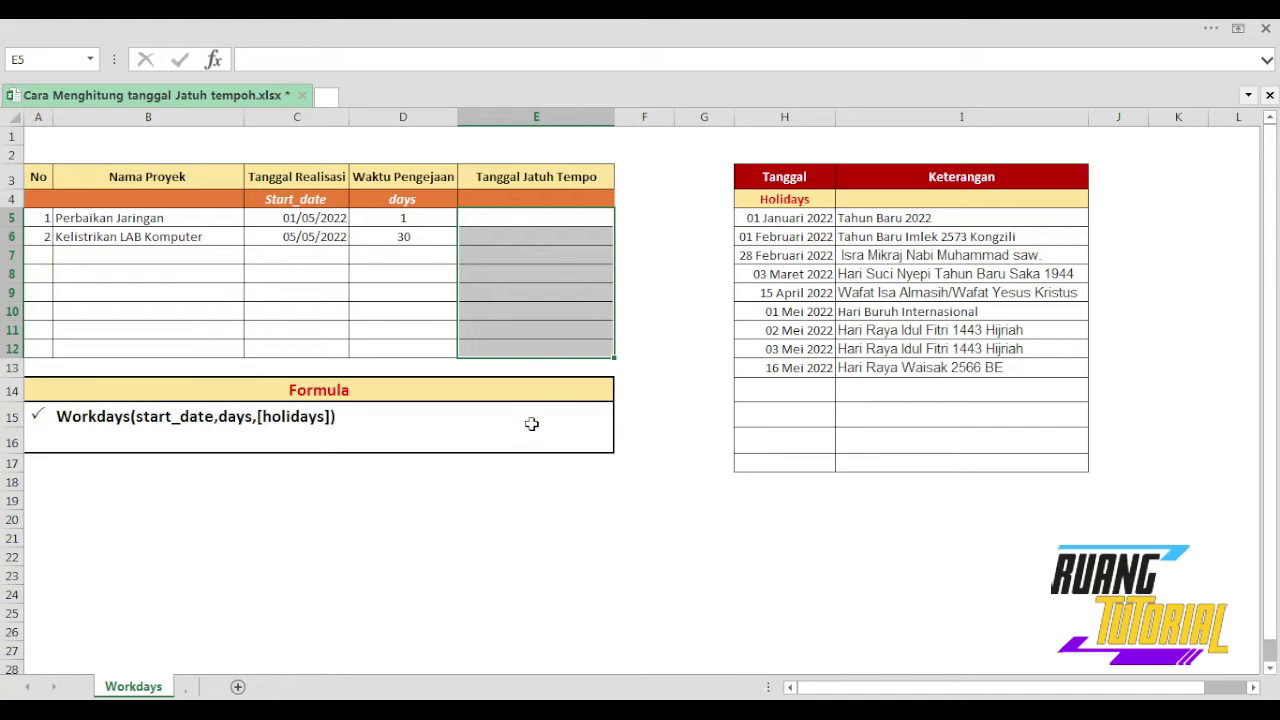
click(525, 224)
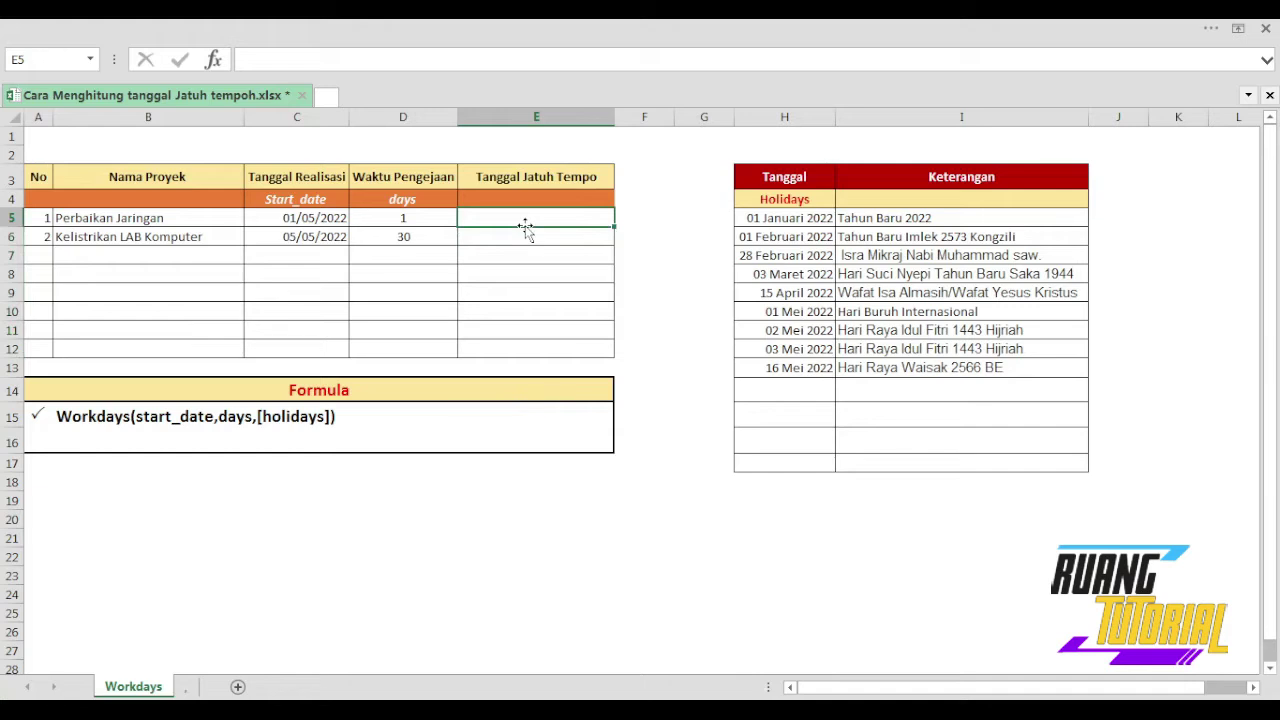
text(=WORD)
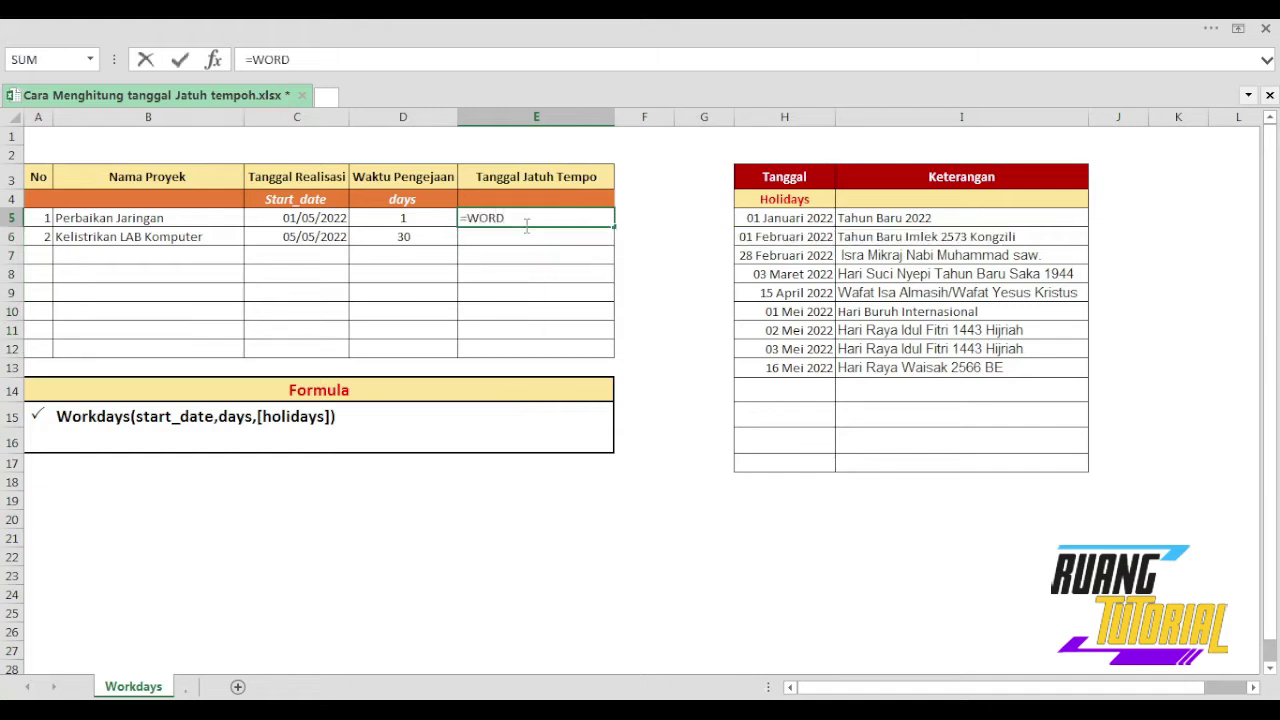
key(BackSpace)
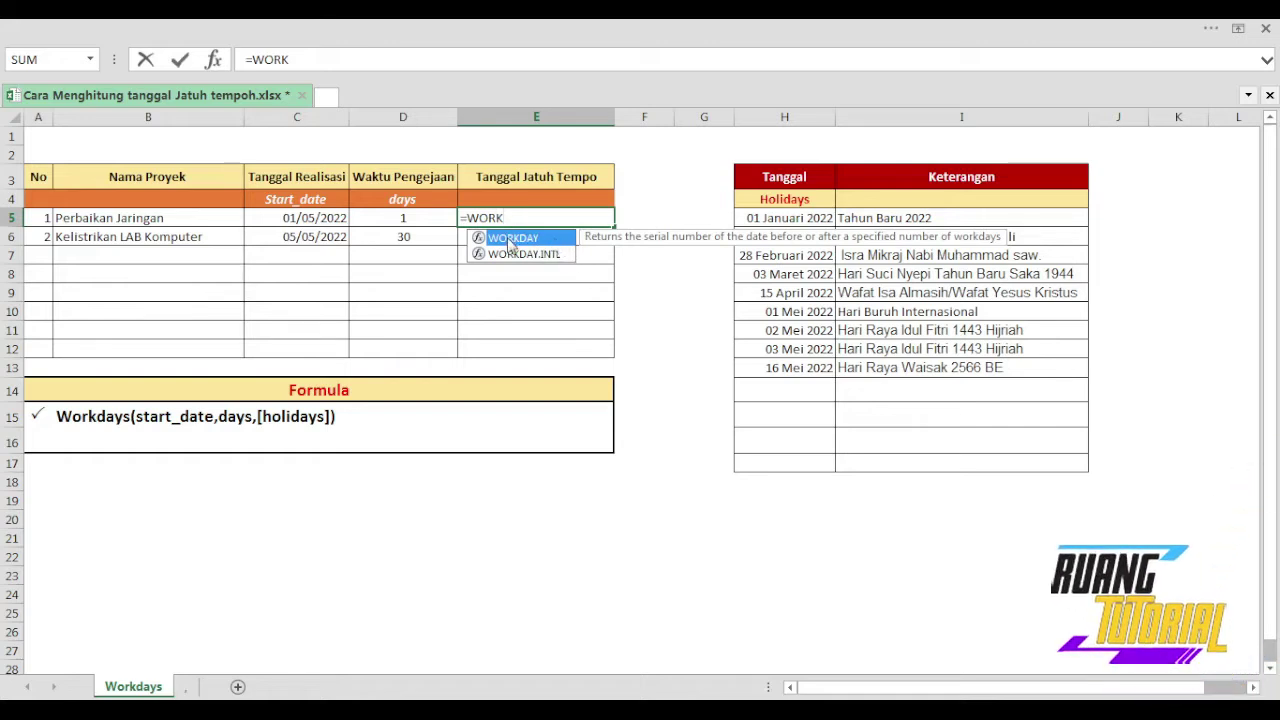
double_click(533, 243)
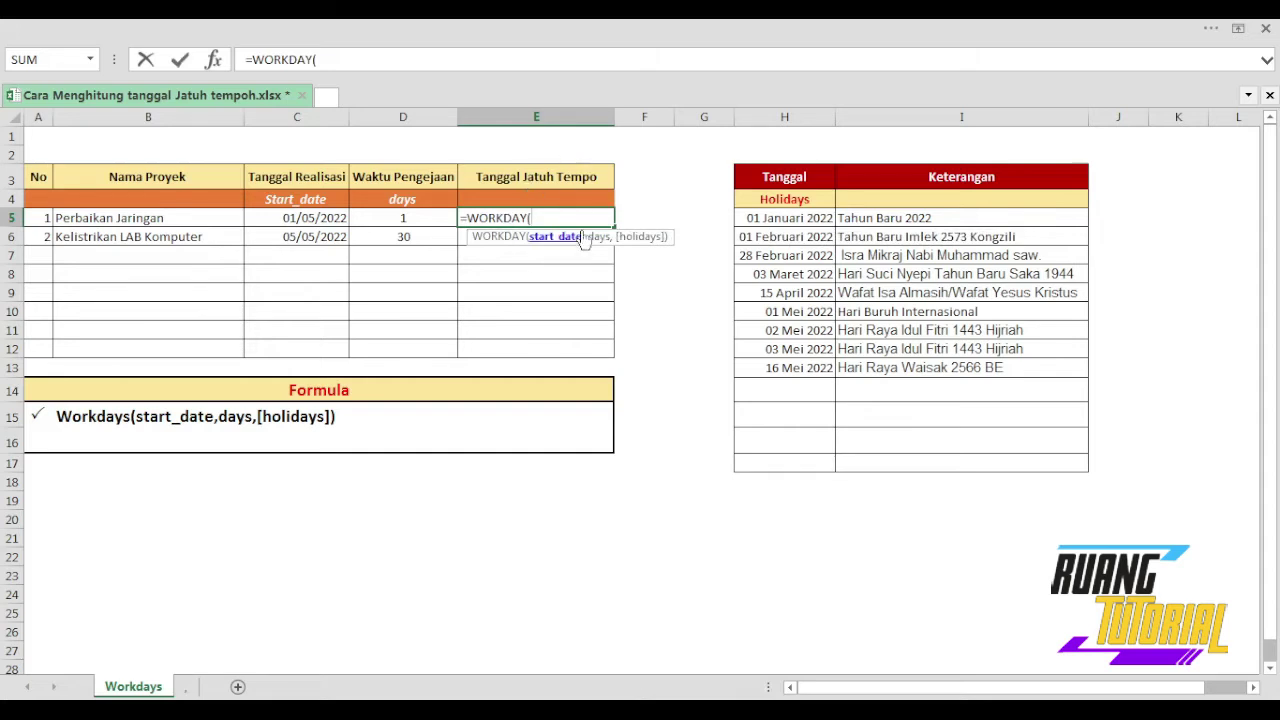
click(337, 219)
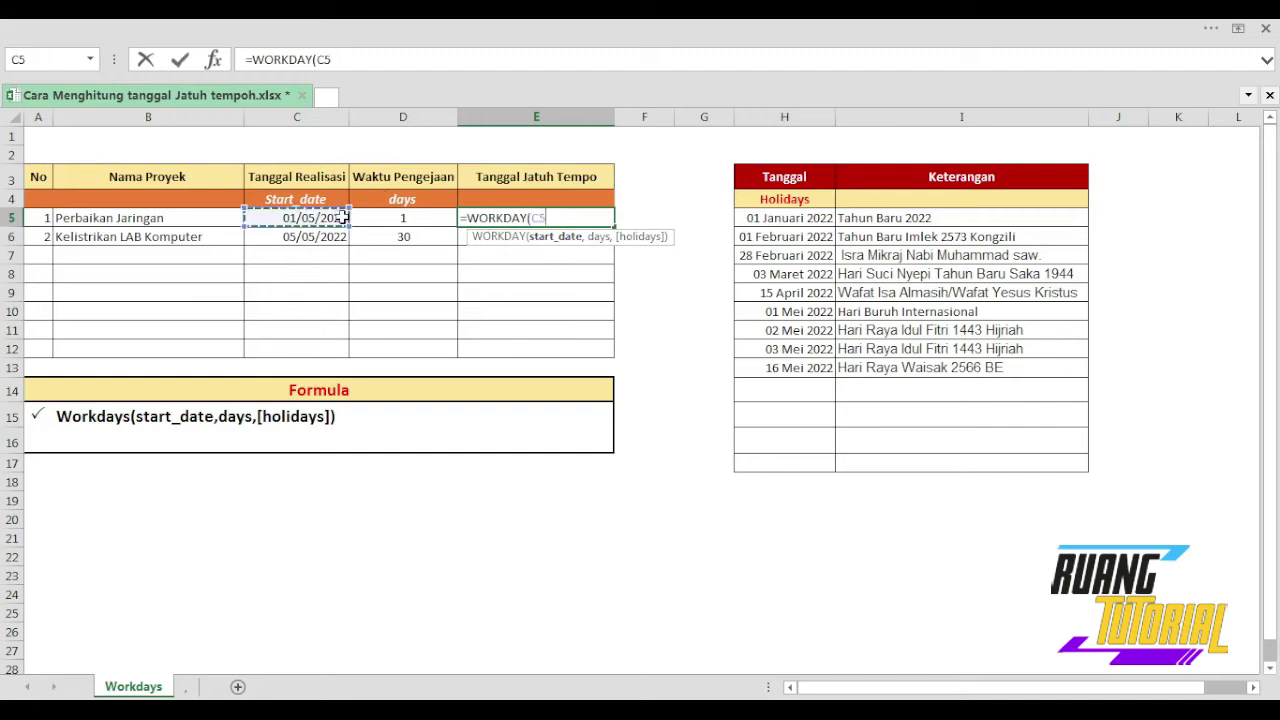
text(,)
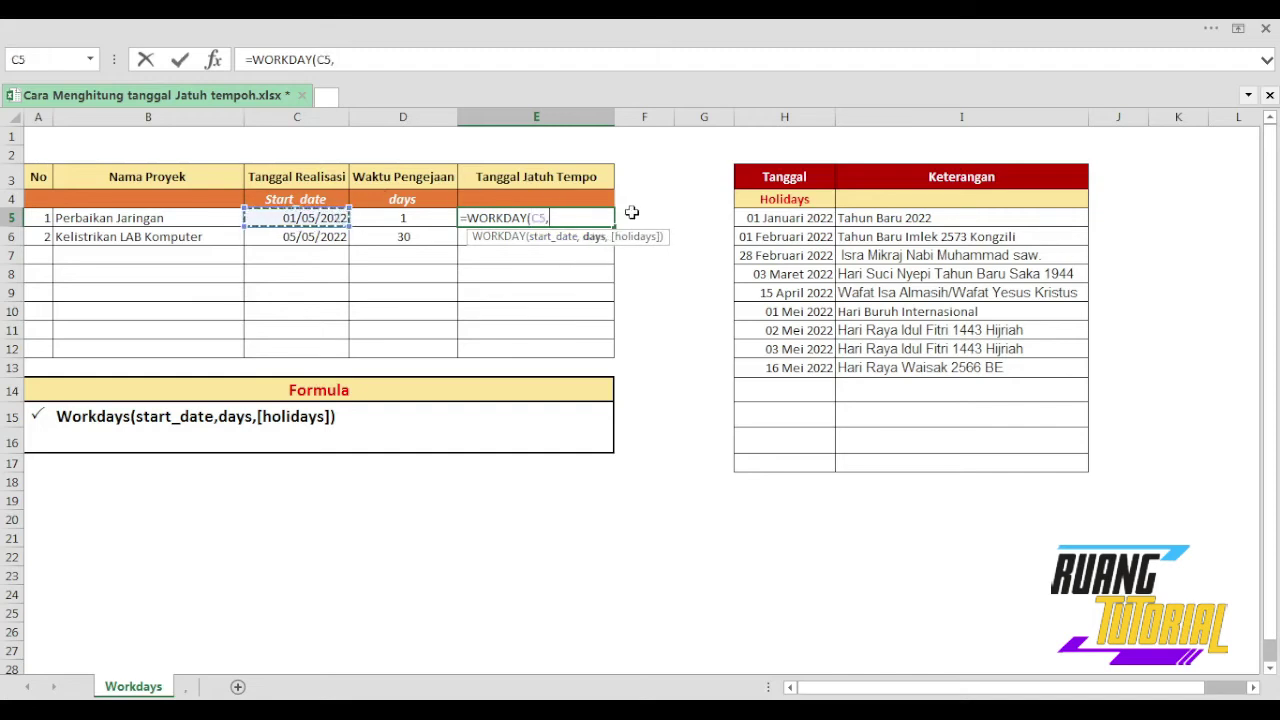
click(410, 216)
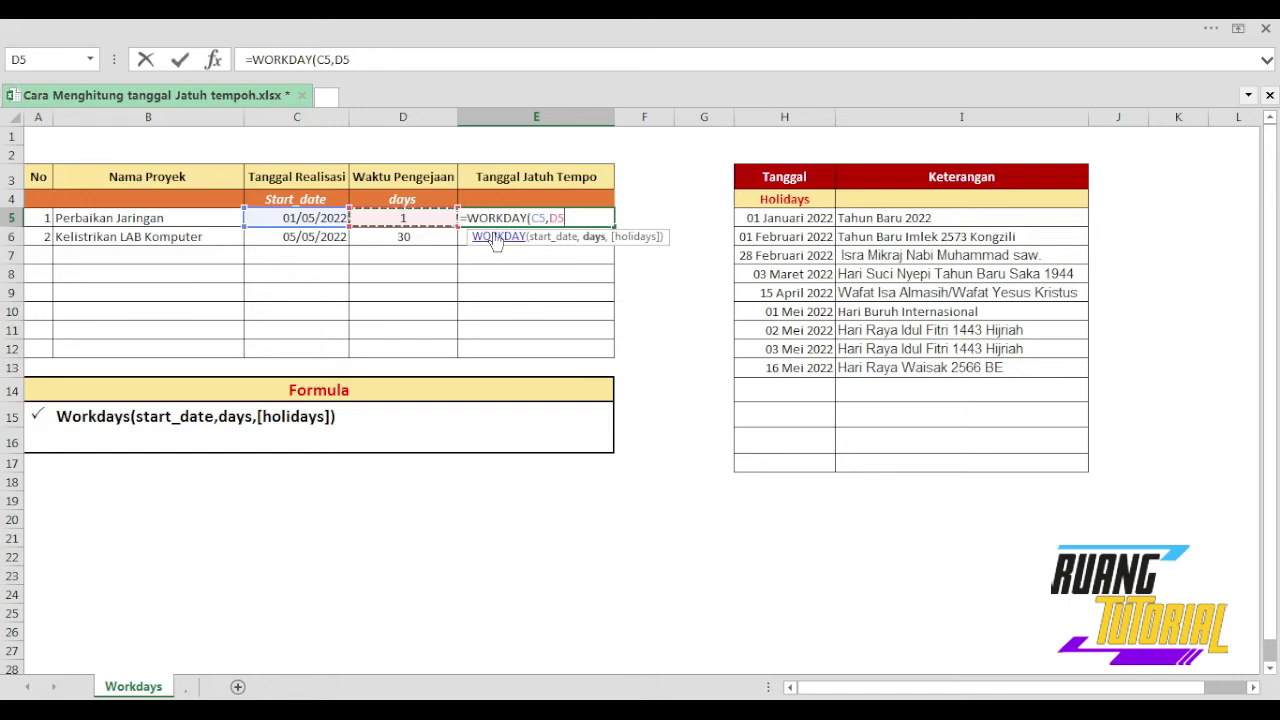
text(,)
drag(805, 217, 800, 473)
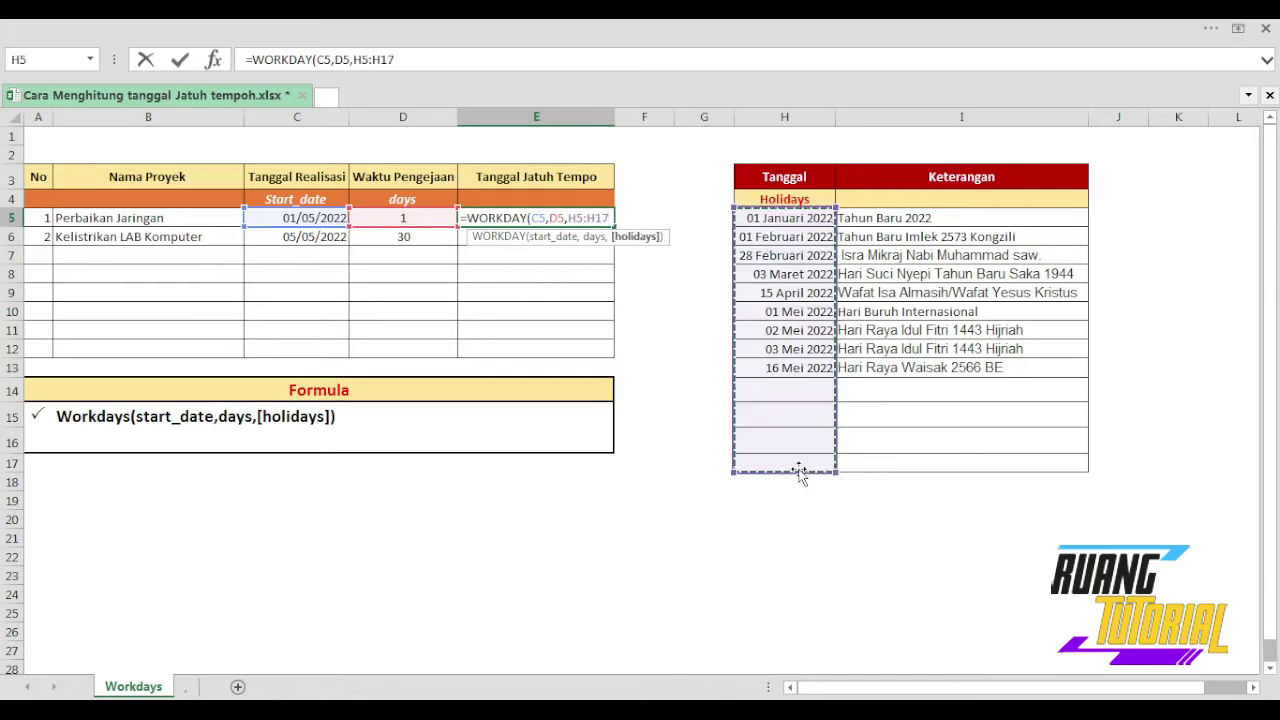
key(Return)
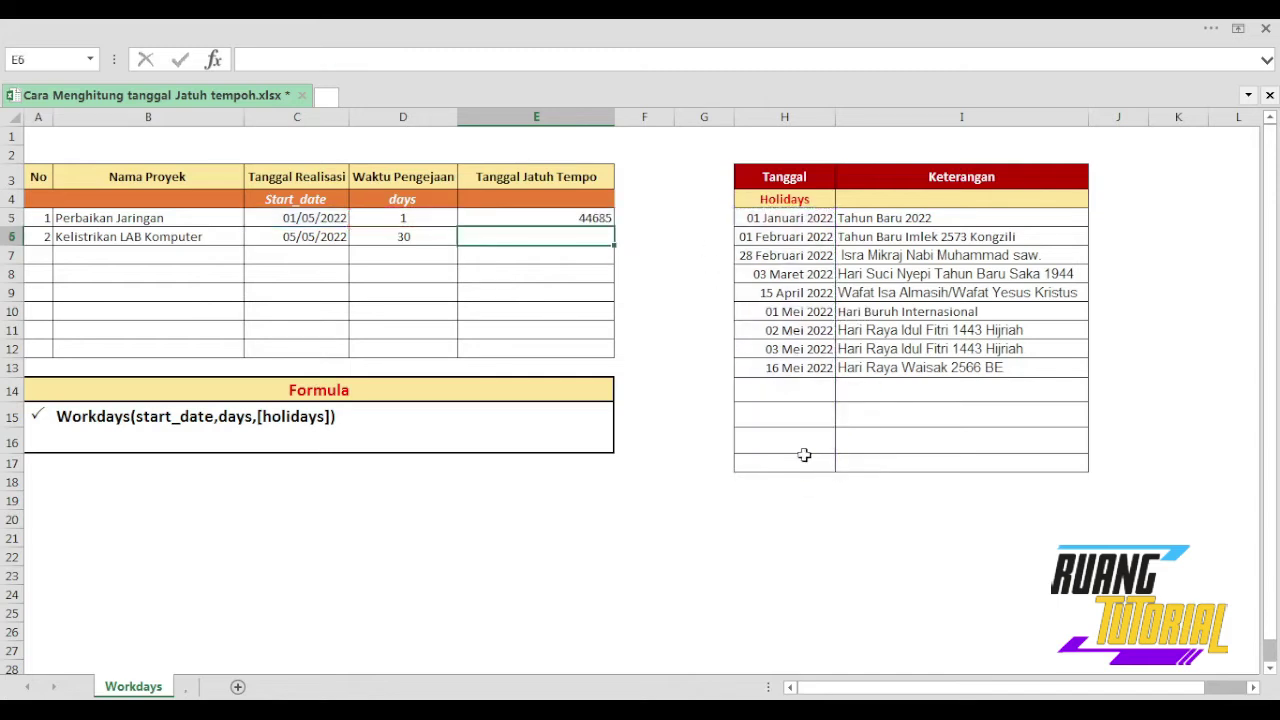
Step: Format the due date in E5 as a Date of type 14/03/2012
click(586, 215)
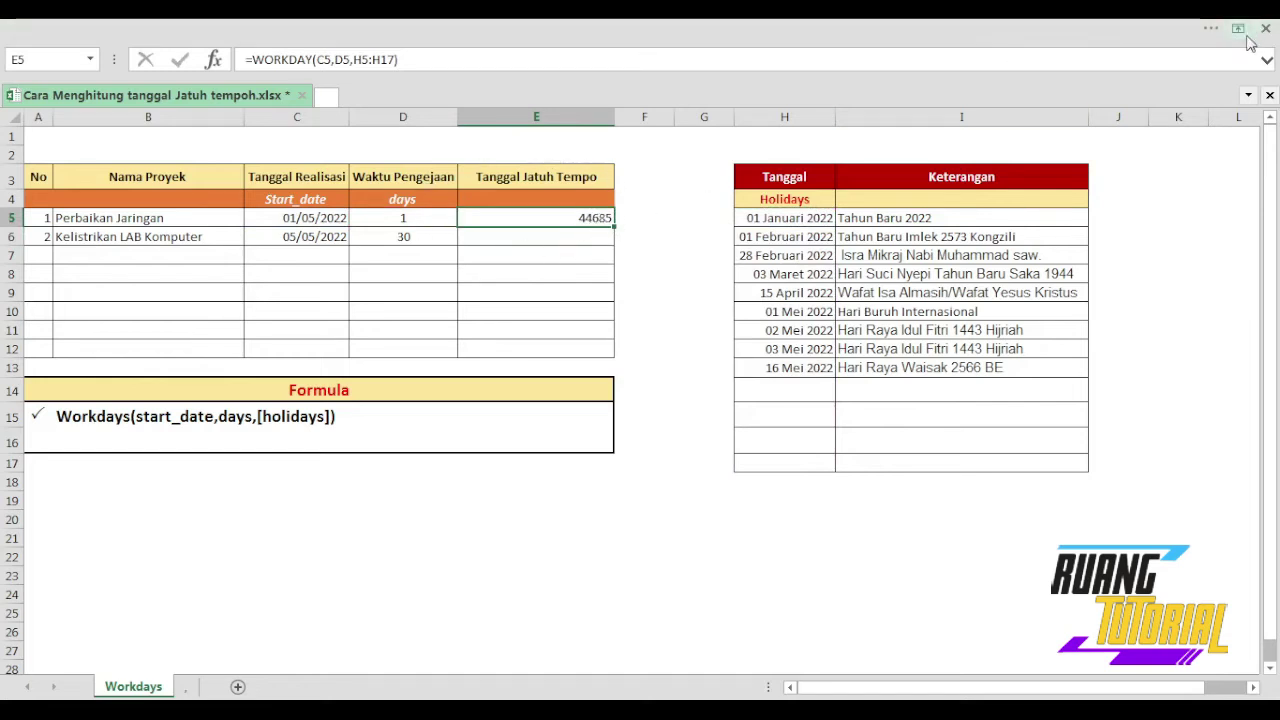
click(1101, 164)
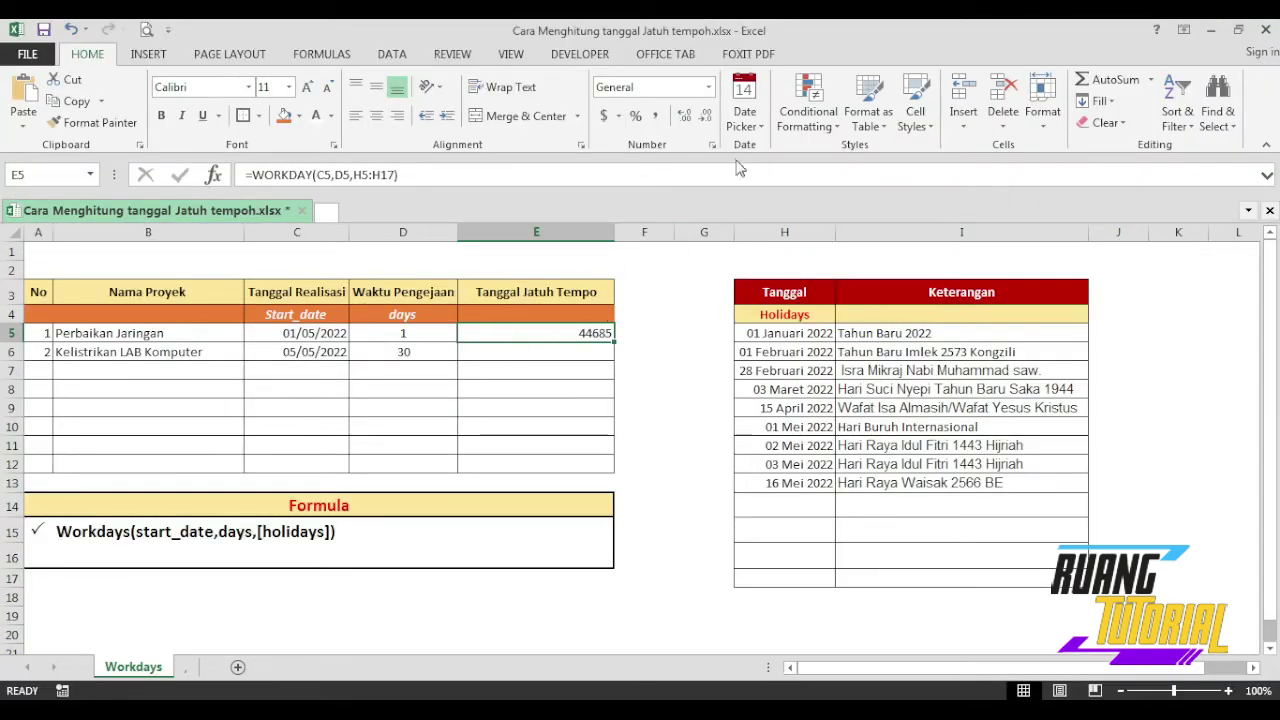
click(709, 88)
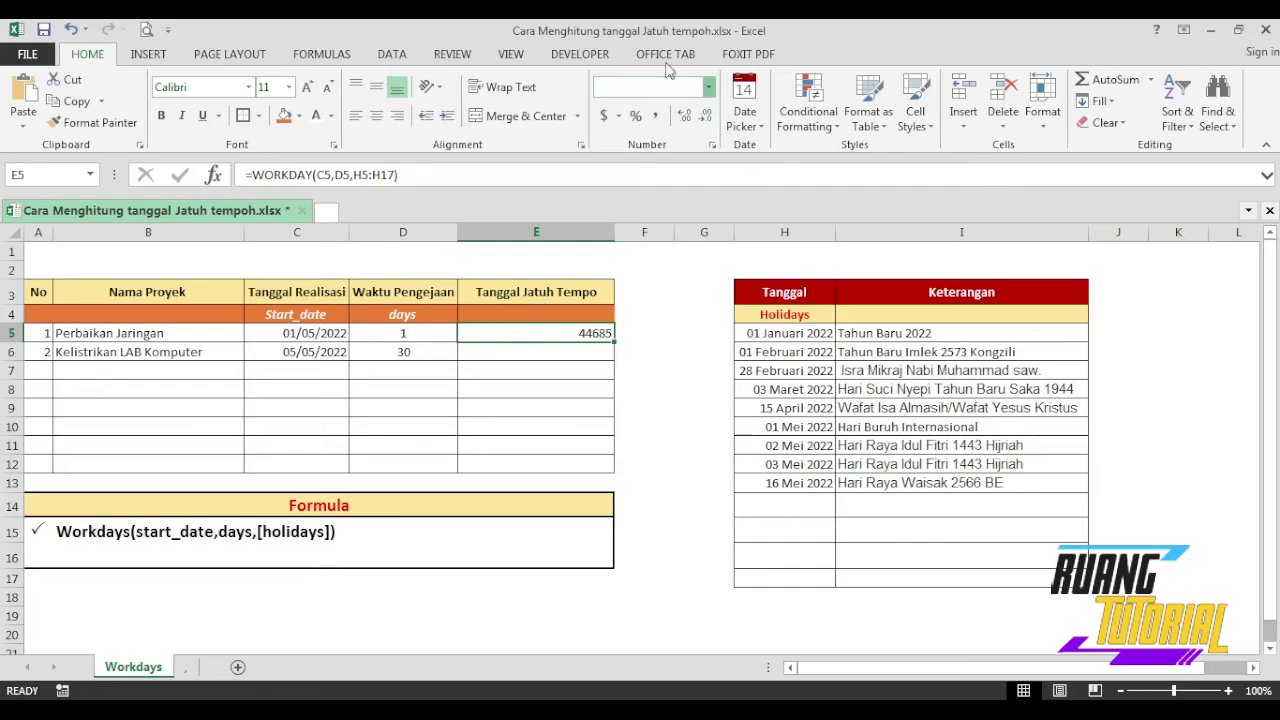
key(ctrl+1)
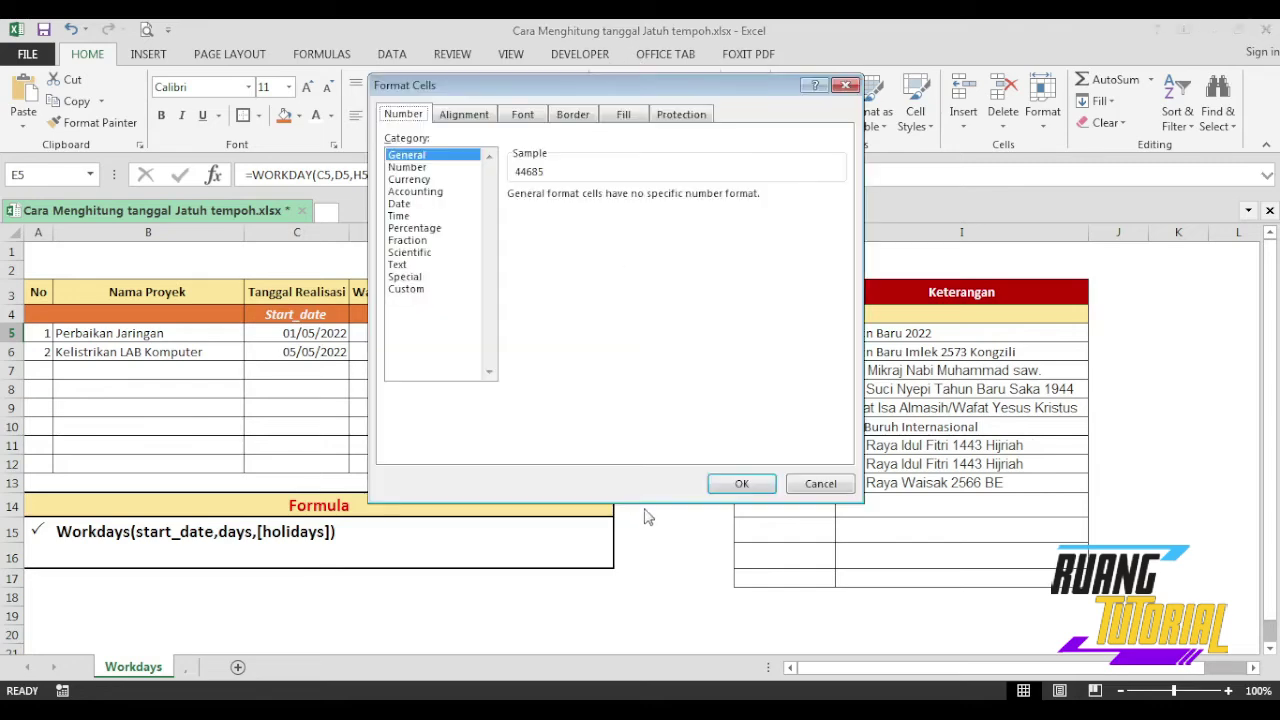
click(407, 167)
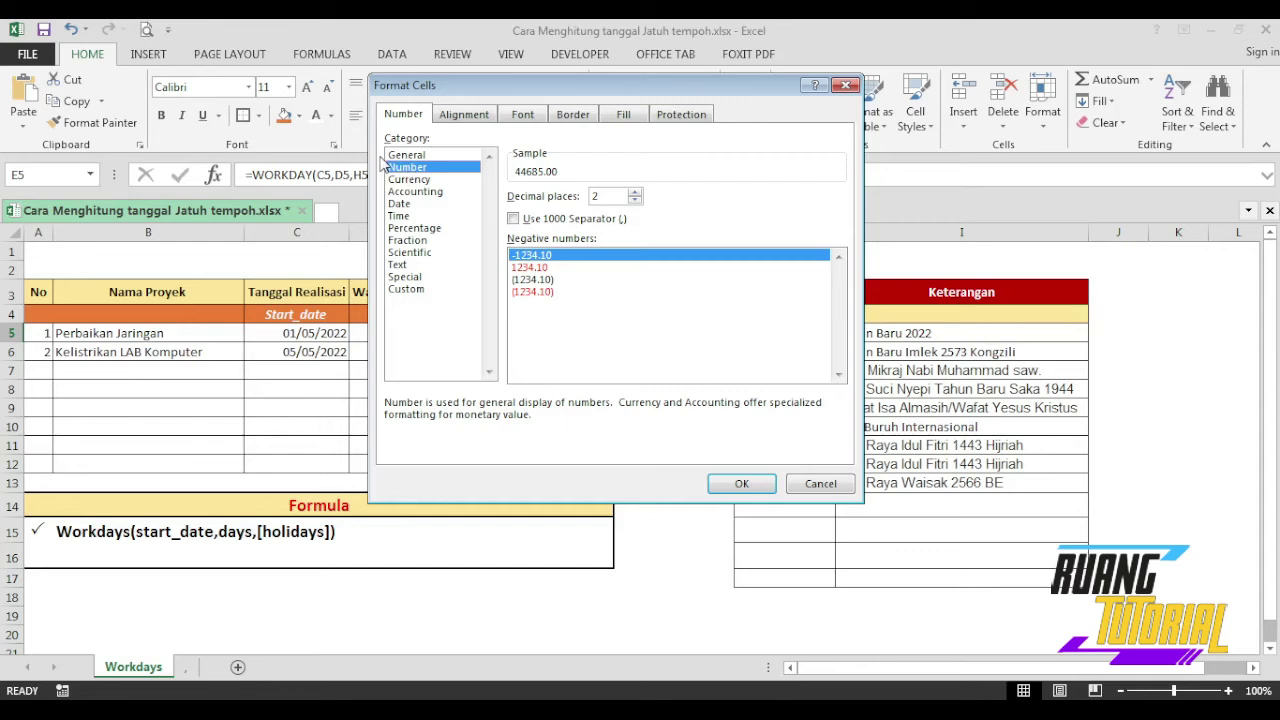
click(445, 156)
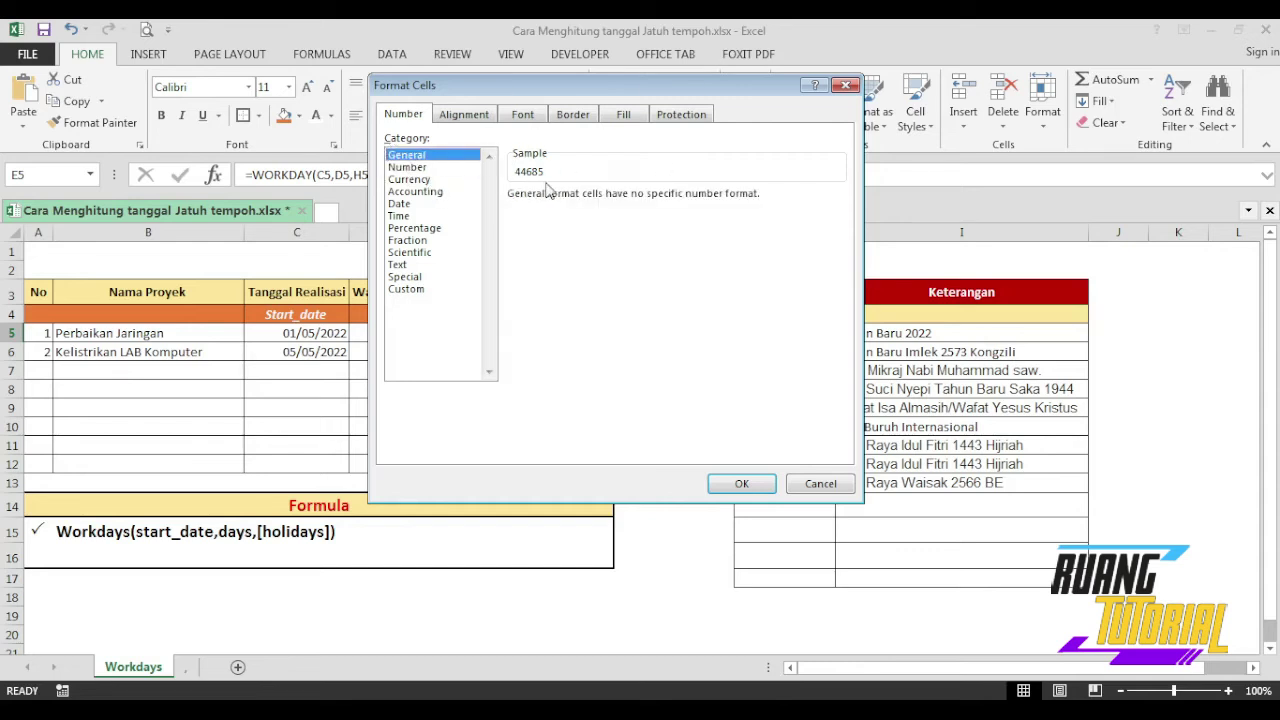
click(399, 204)
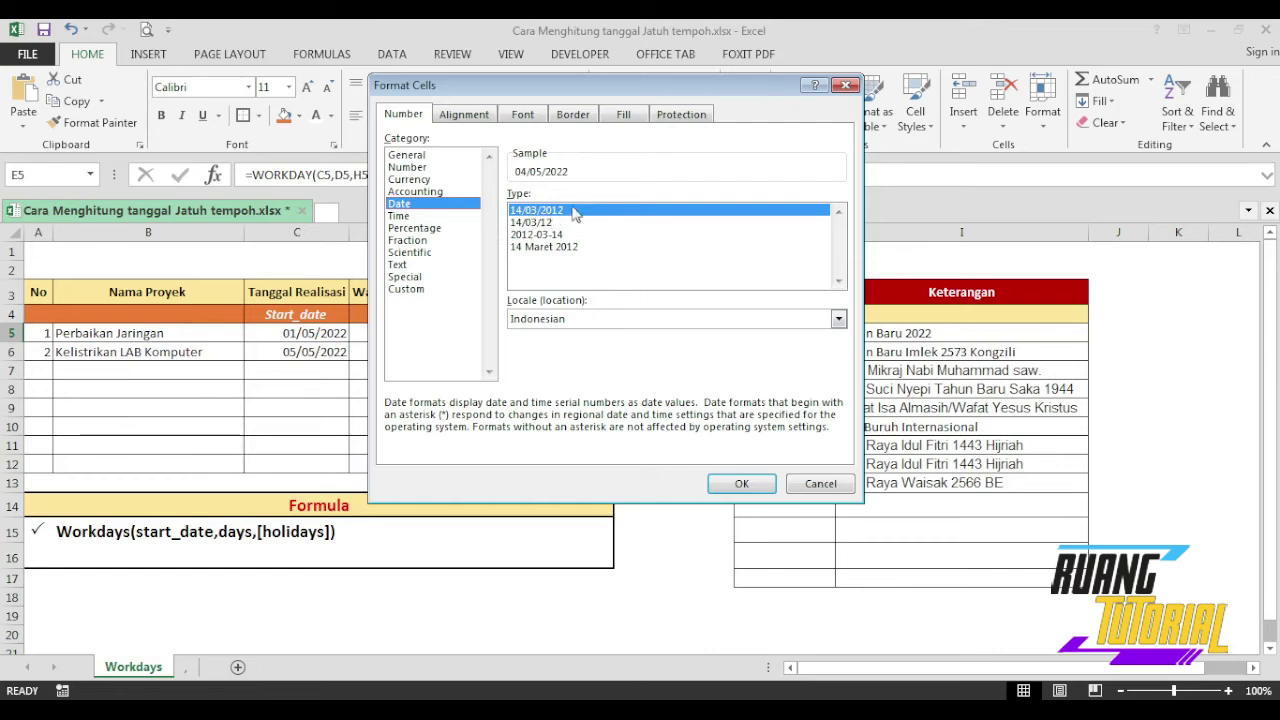
click(741, 483)
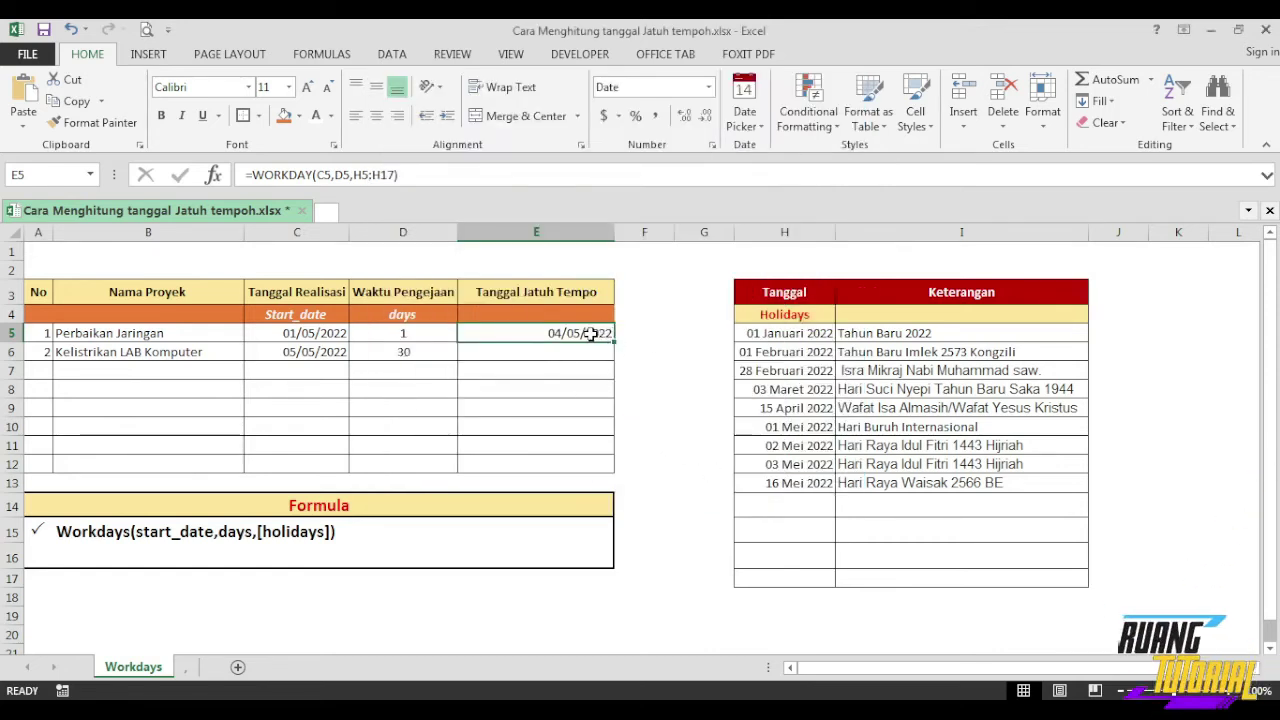
Step: Check the first project's due date against its start date, its working days and the 1 to 3 May holidays
click(315, 337)
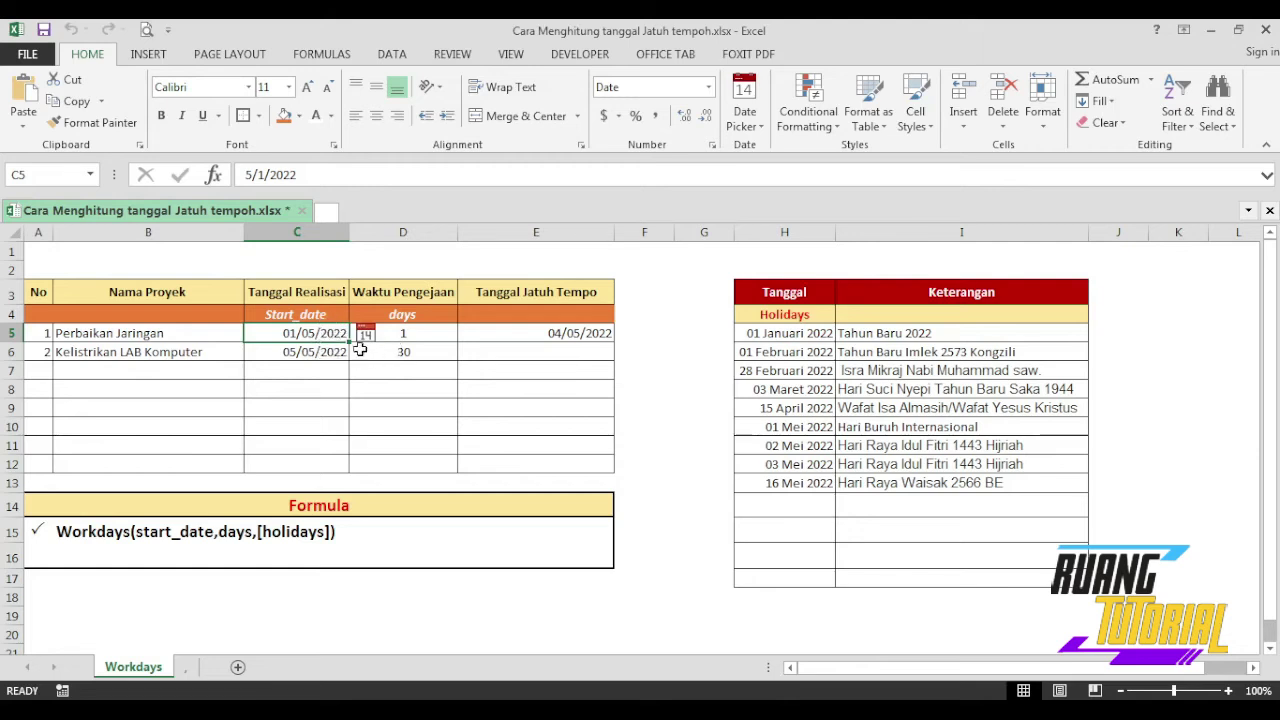
click(437, 337)
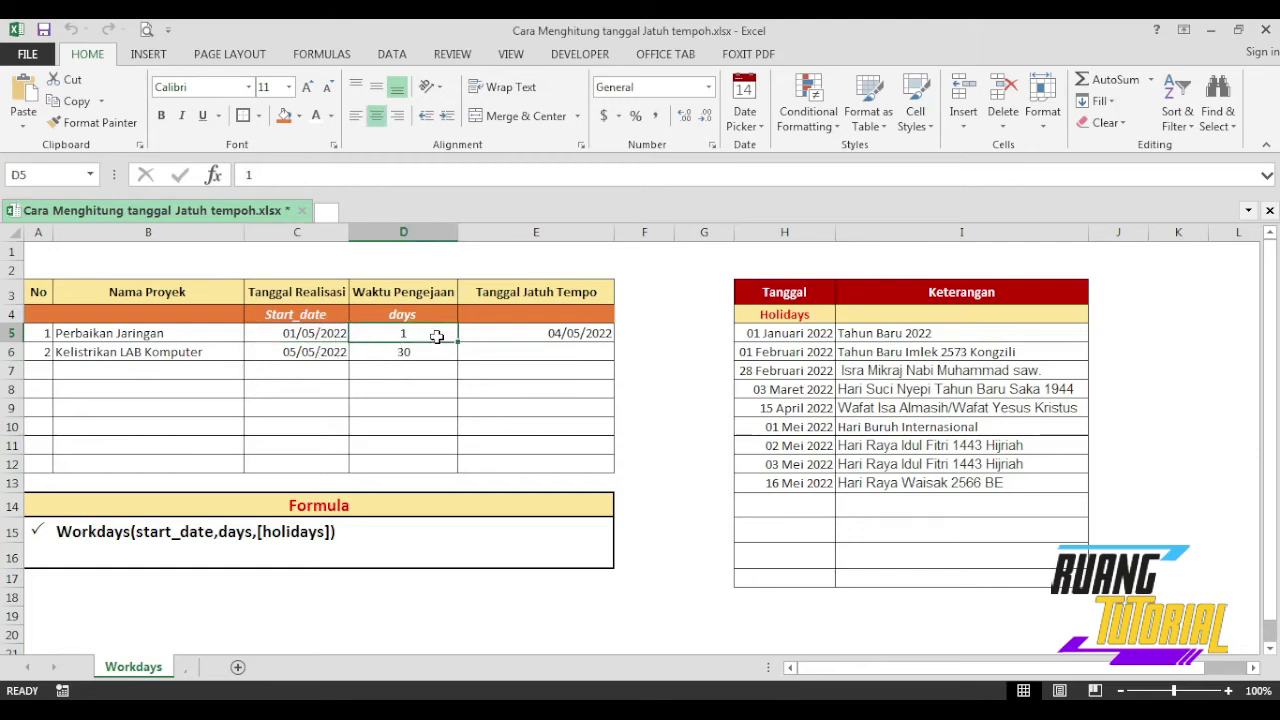
click(808, 427)
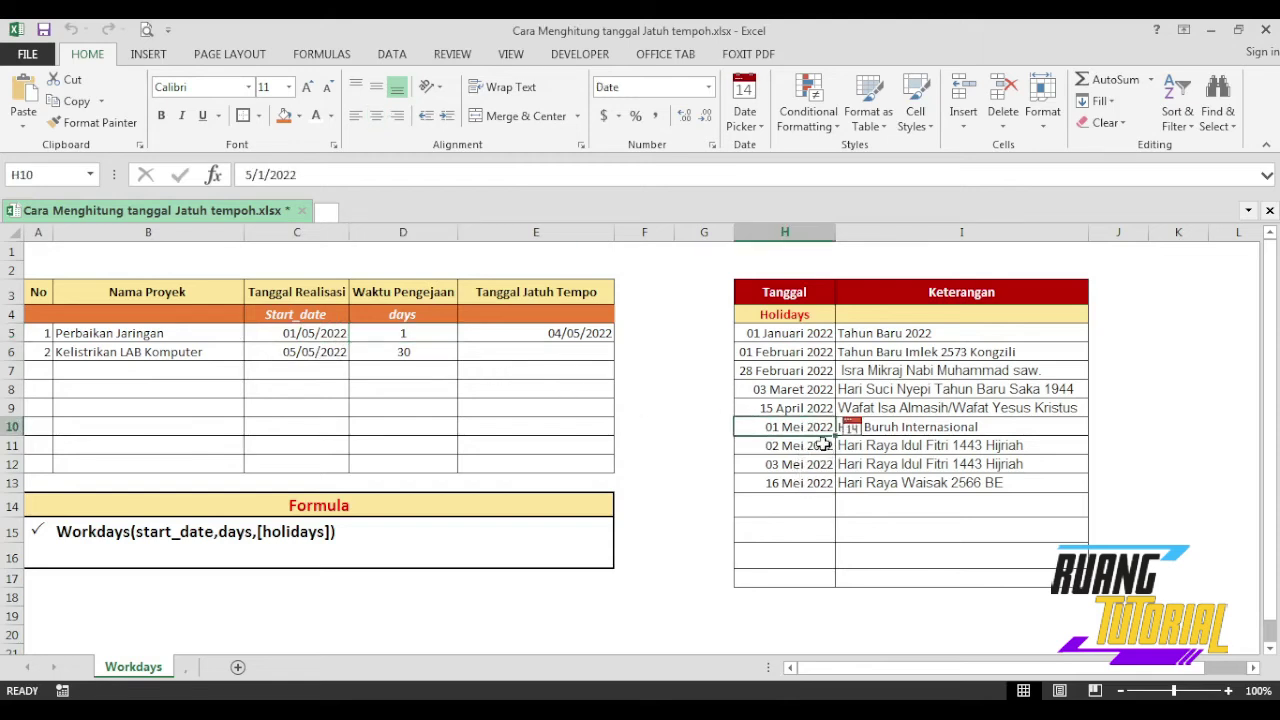
click(829, 441)
click(814, 462)
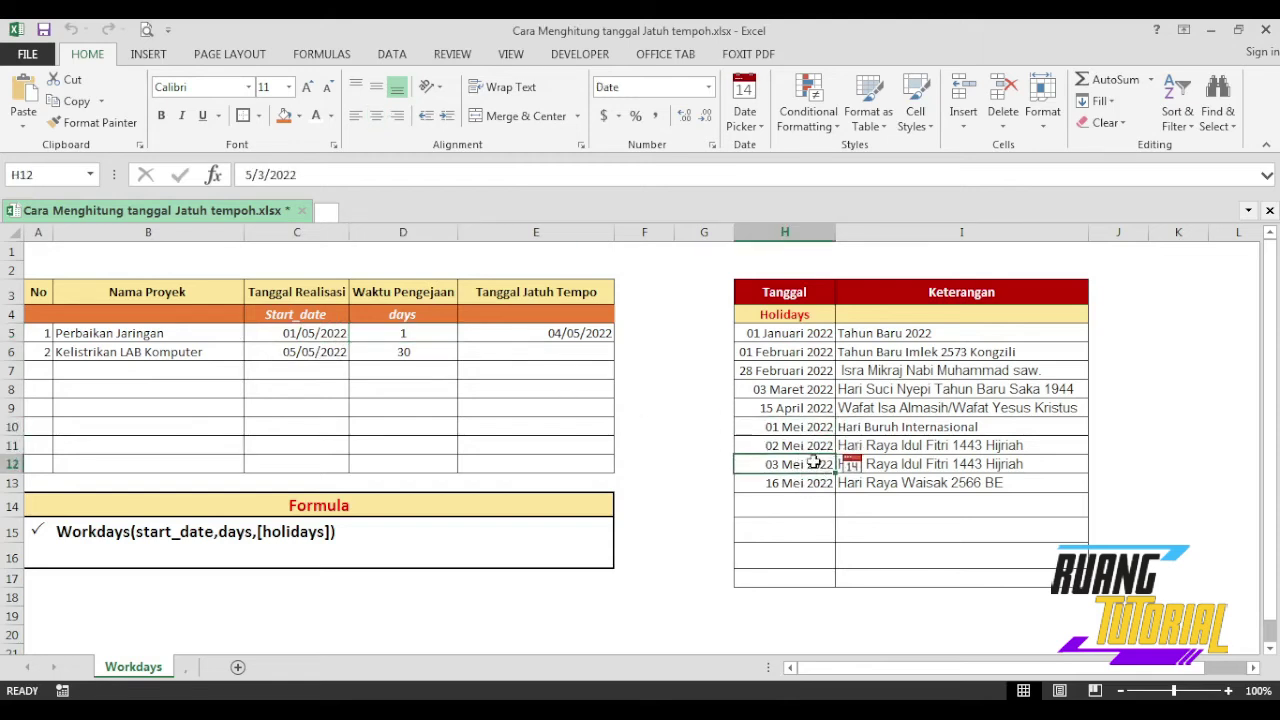
Step: Fill the WORKDAY formula from E5 down through E7, and clear the extra copy in the empty row 7
click(541, 332)
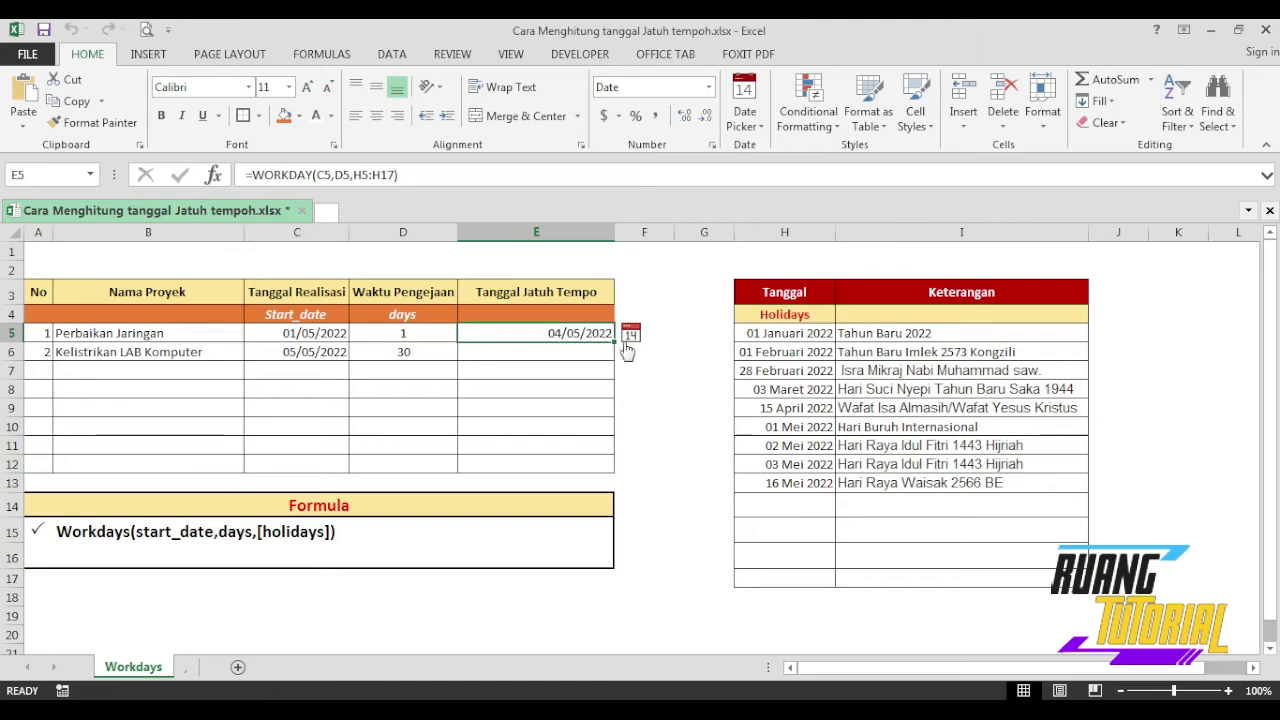
drag(614, 341, 608, 371)
click(603, 371)
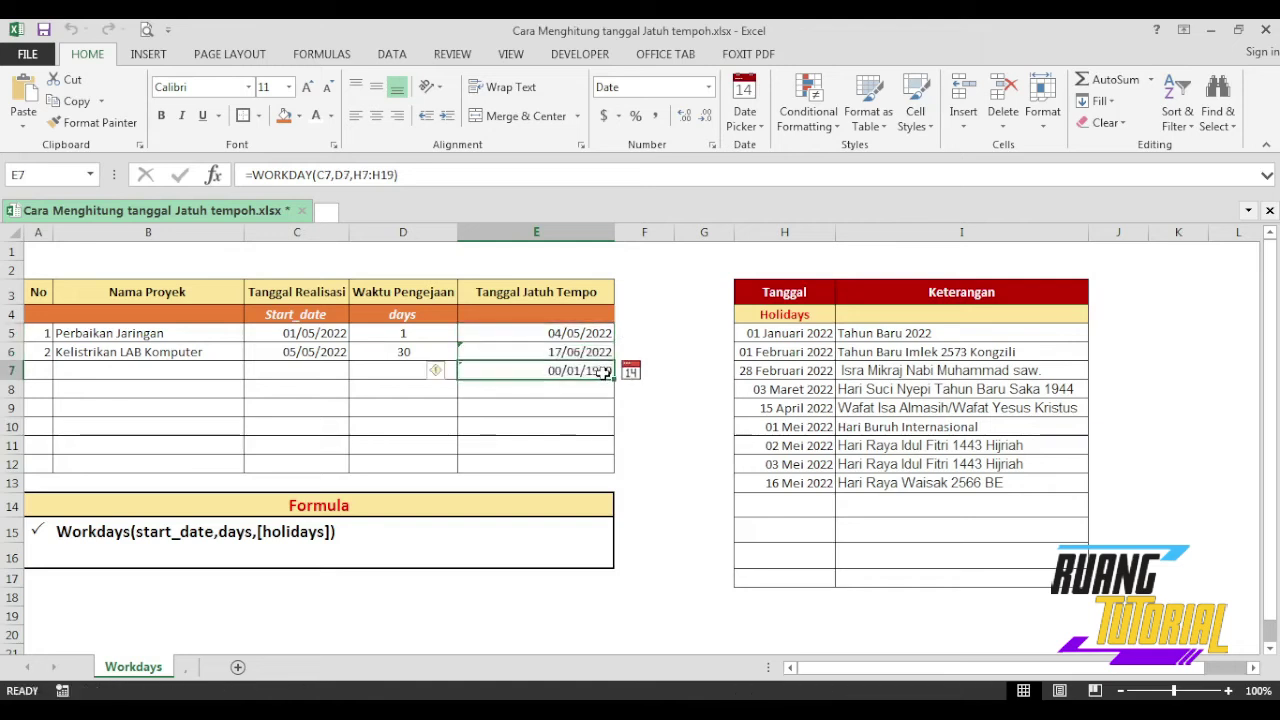
key(Delete)
click(480, 350)
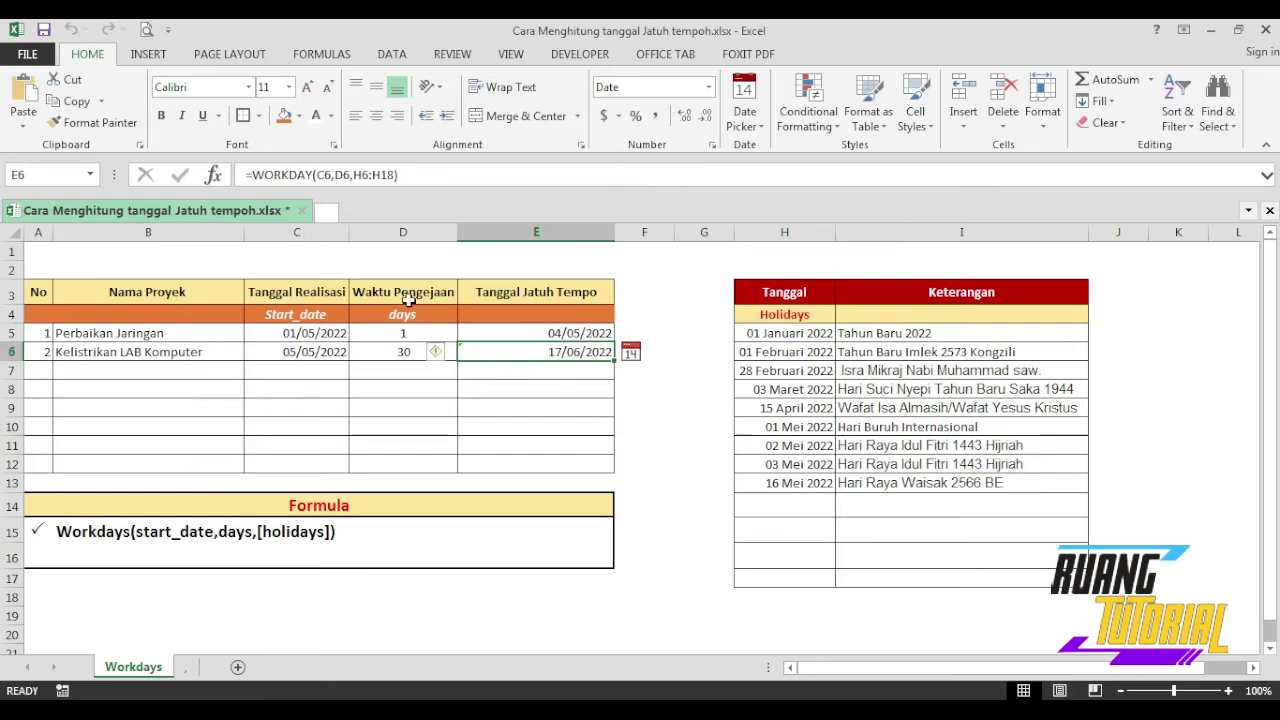
click(290, 354)
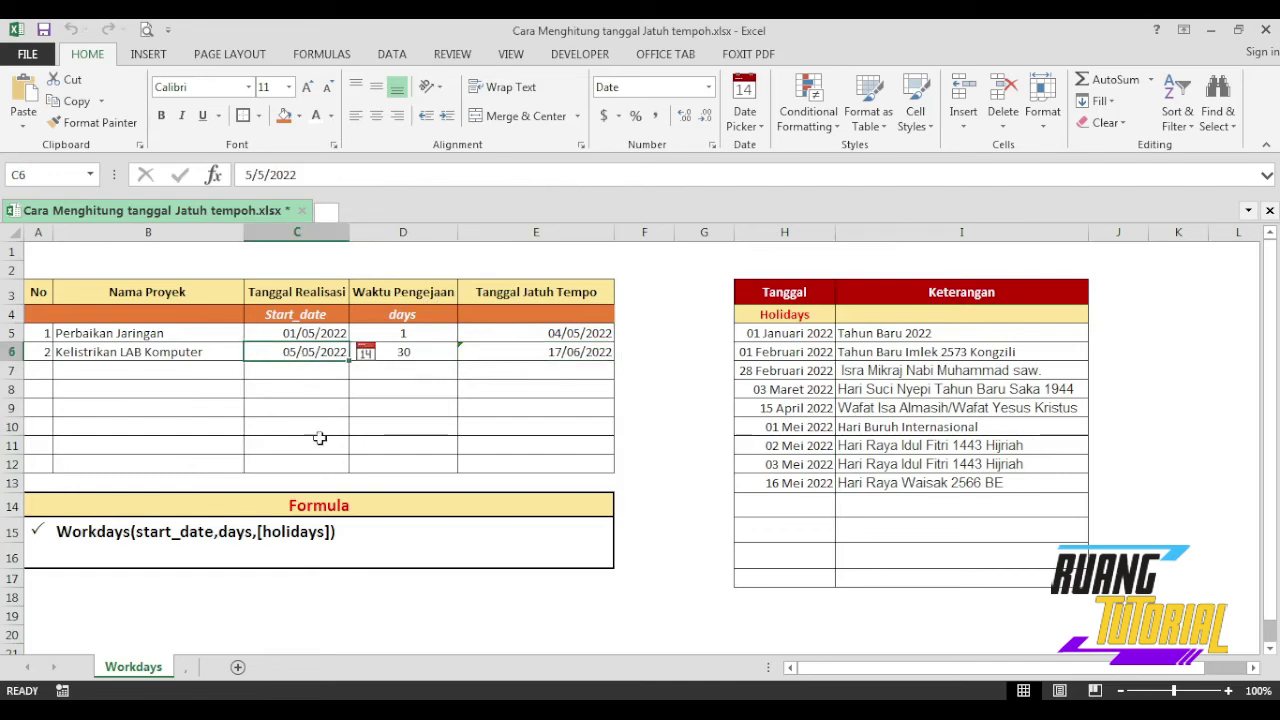
click(815, 485)
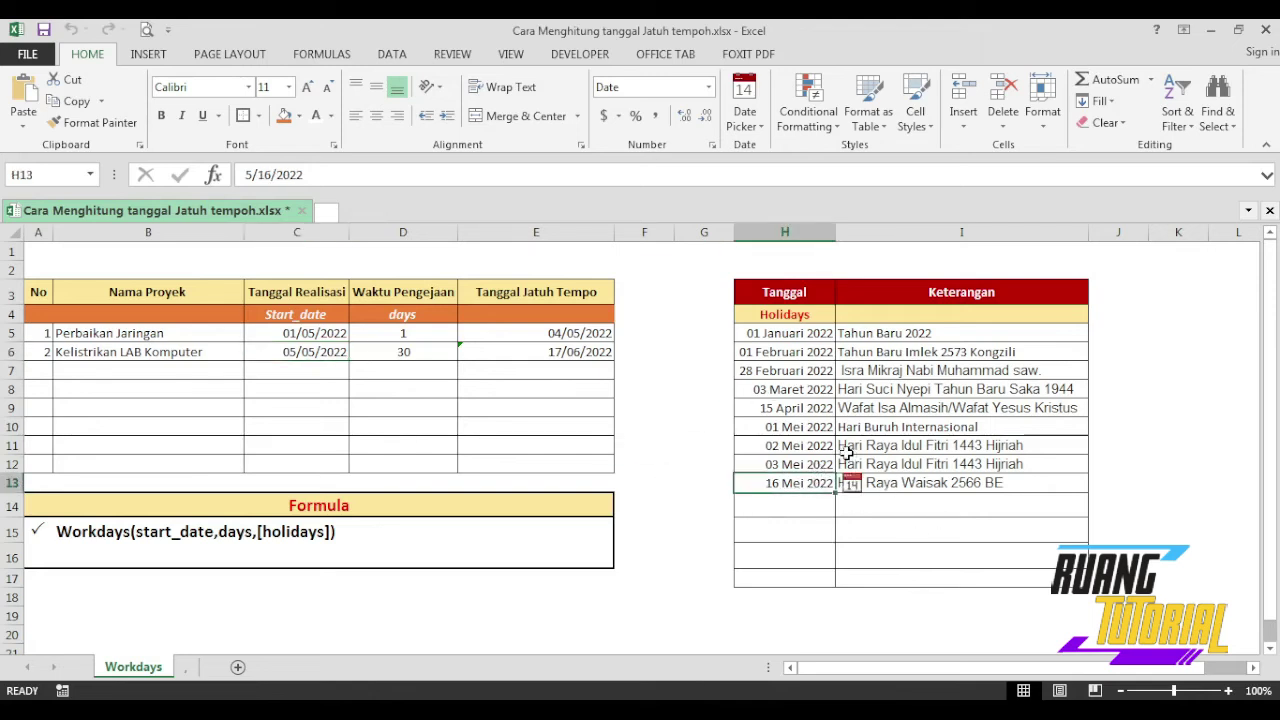
Step: Enter WORKDAY as the sub-header in E4 under Tanggal Jatuh Tempo
click(532, 314)
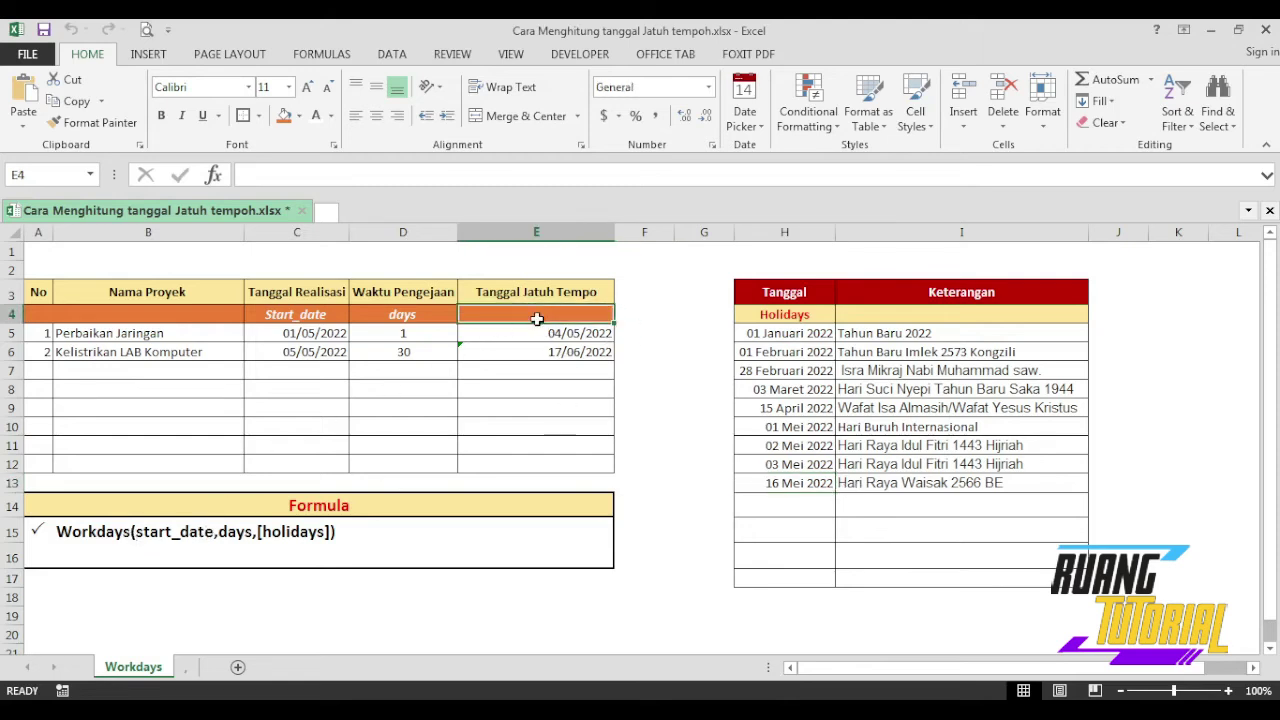
text(WORKDAY)
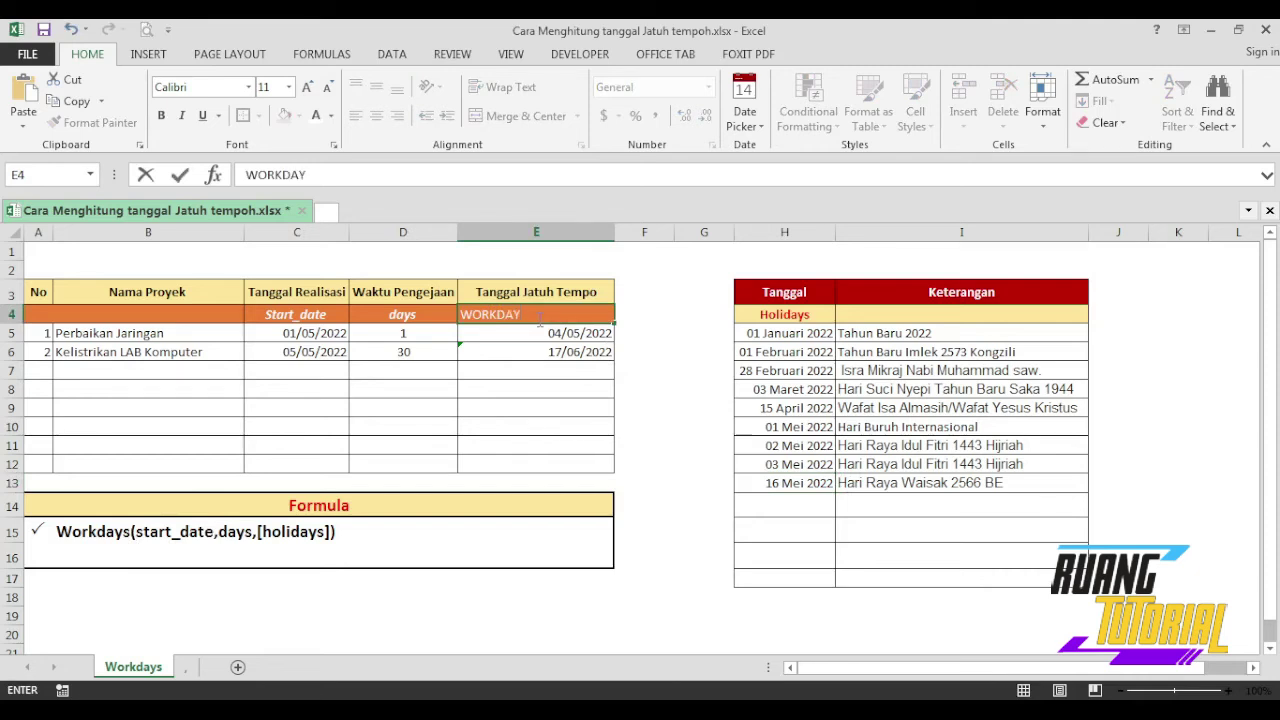
click(589, 351)
Step: Correct the syntax note in B15 to Workday(start_date,days,[holidays]) and enter P in A16 to tick and show the WORKDAY.INTL note
click(110, 535)
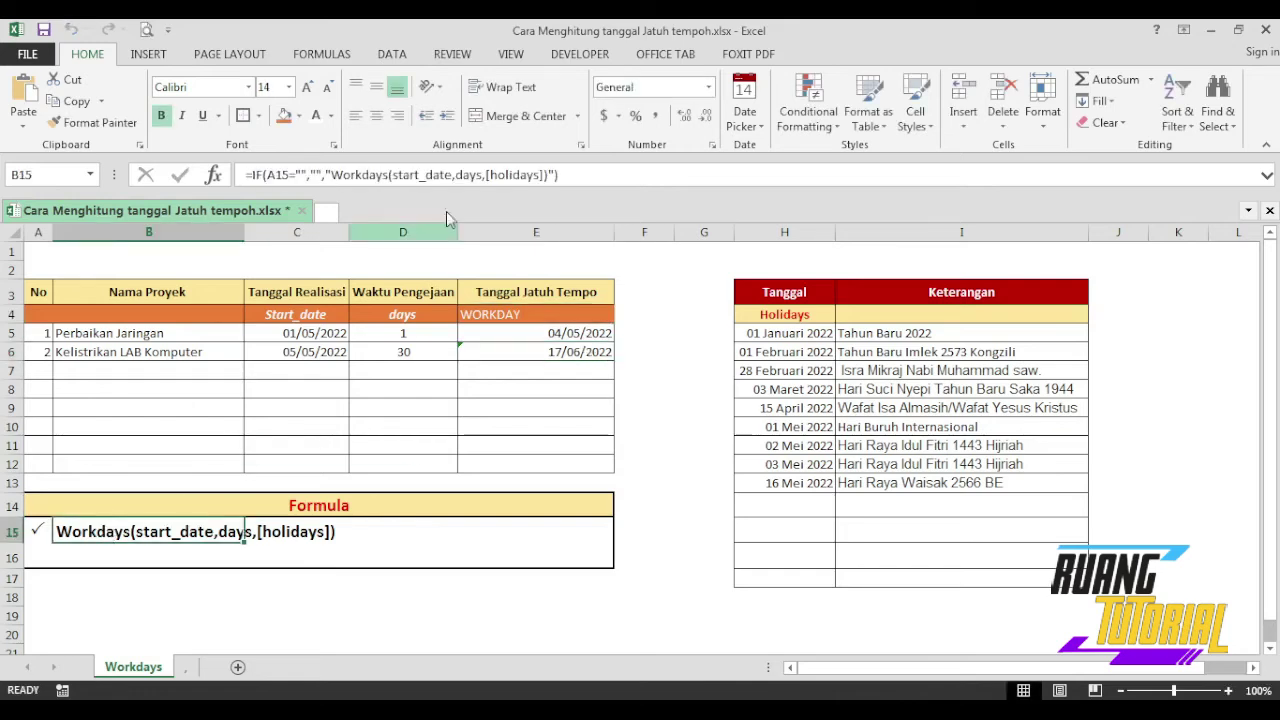
click(386, 175)
key(BackSpace)
key(Return)
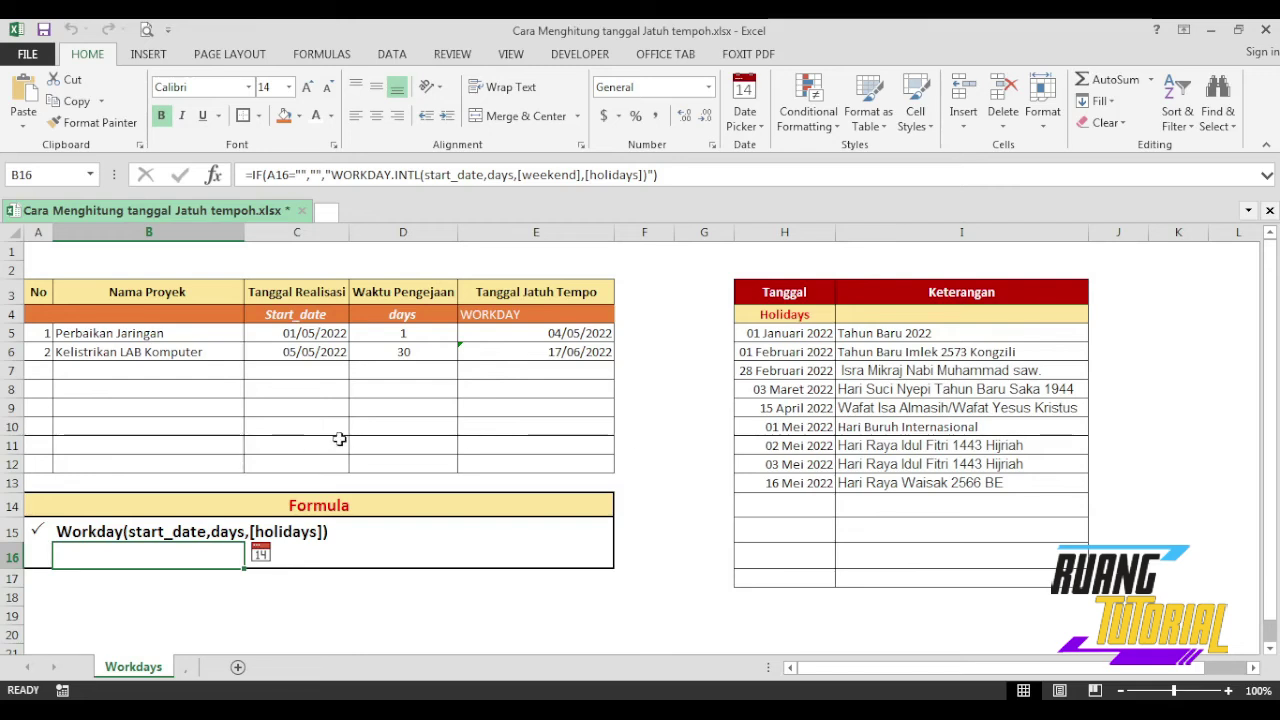
click(44, 555)
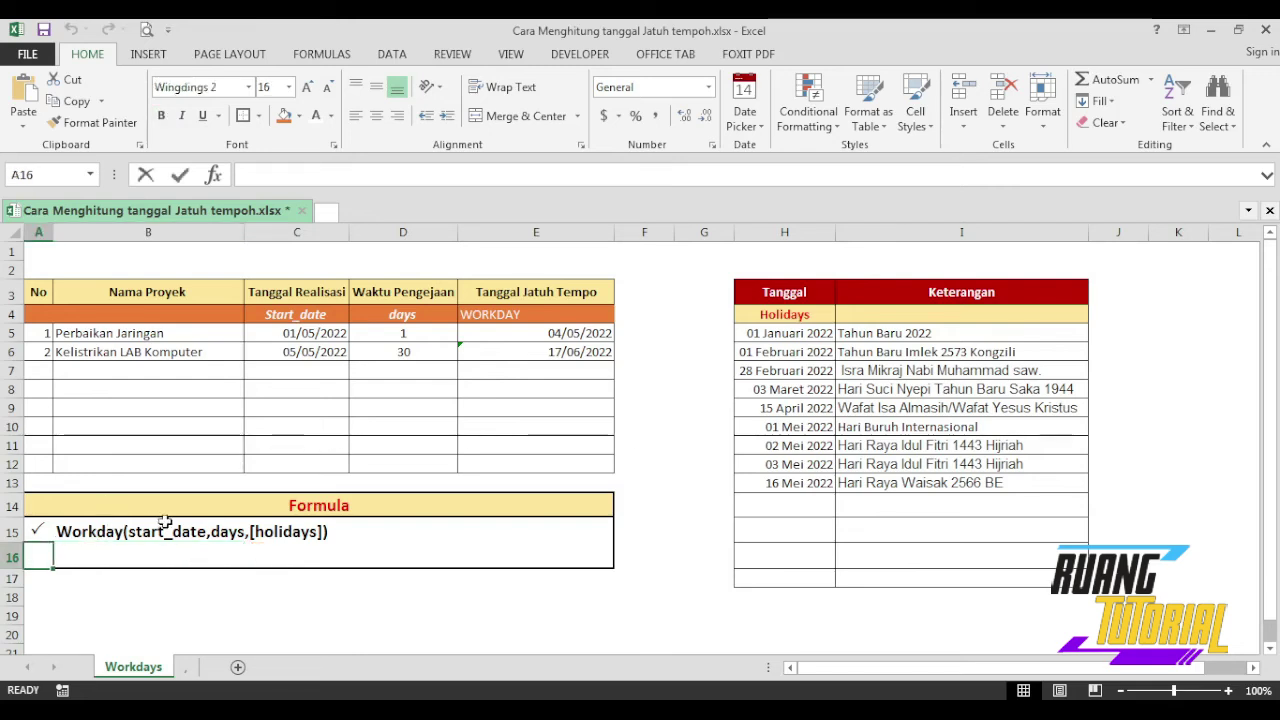
text(P)
click(492, 547)
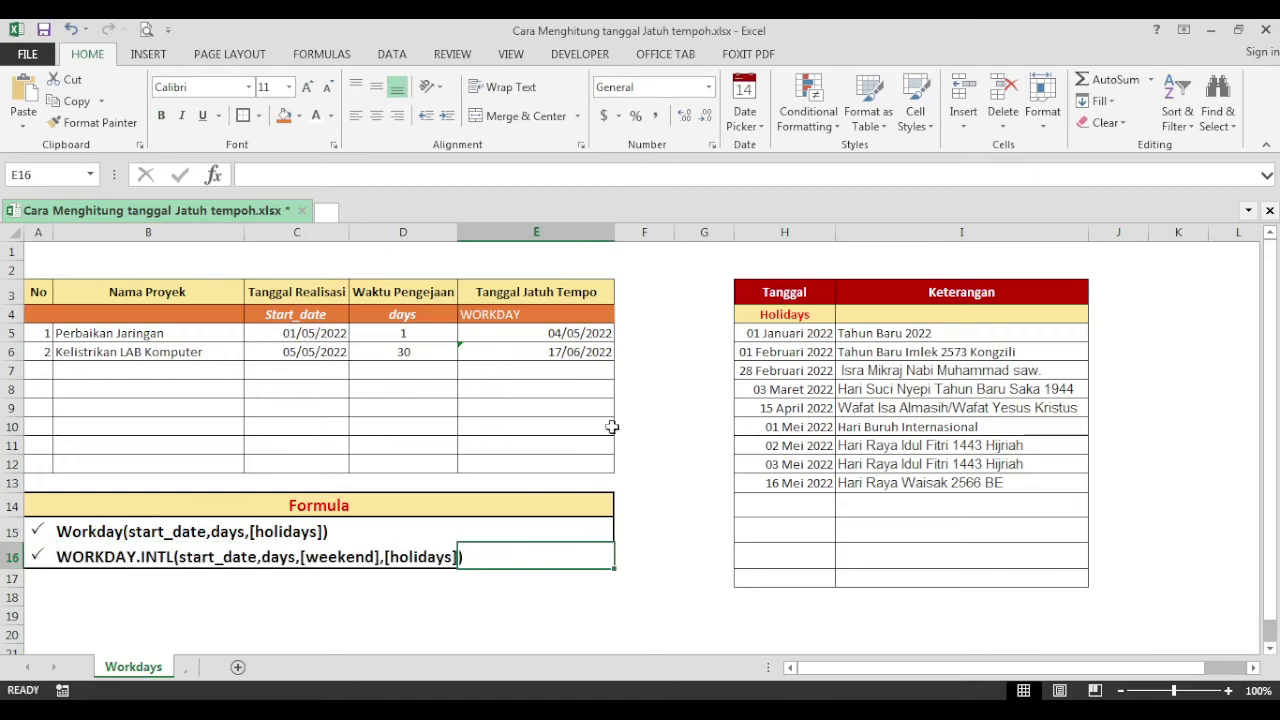
Step: Insert a new column F beside the due date column and apply all borders to F3:F12
click(644, 232)
right_click(644, 232)
click(688, 362)
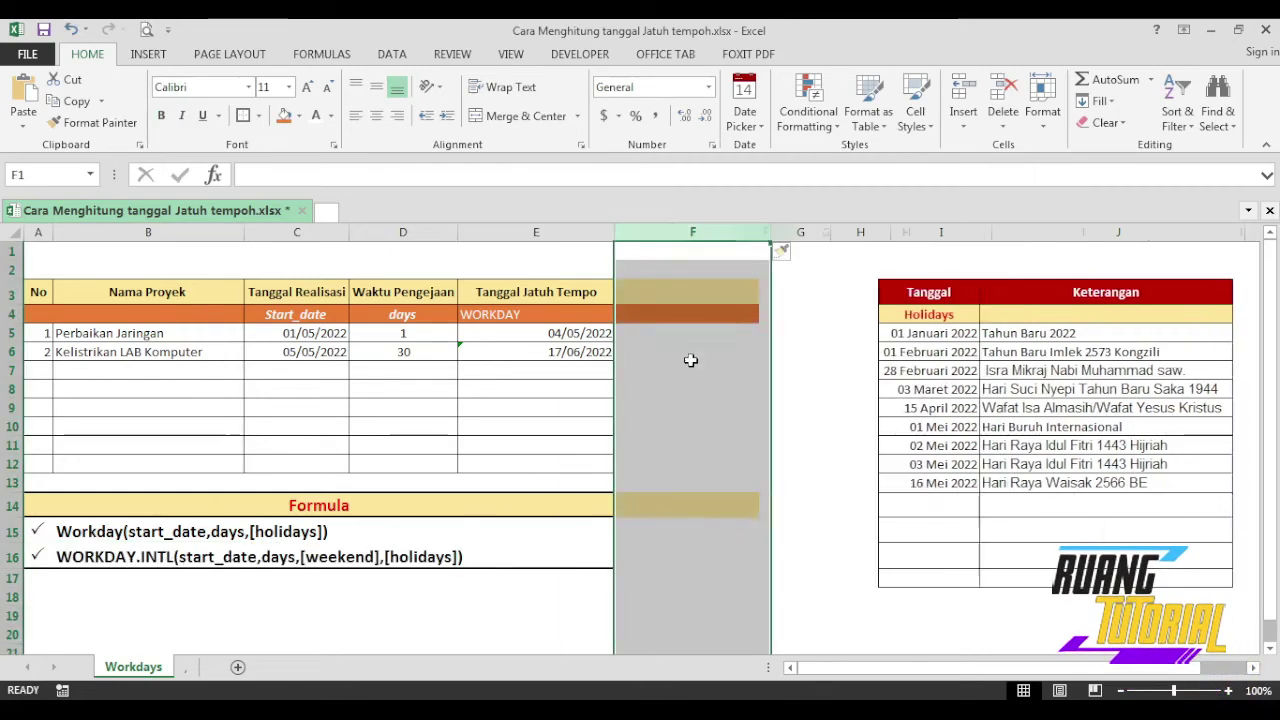
drag(680, 295, 665, 469)
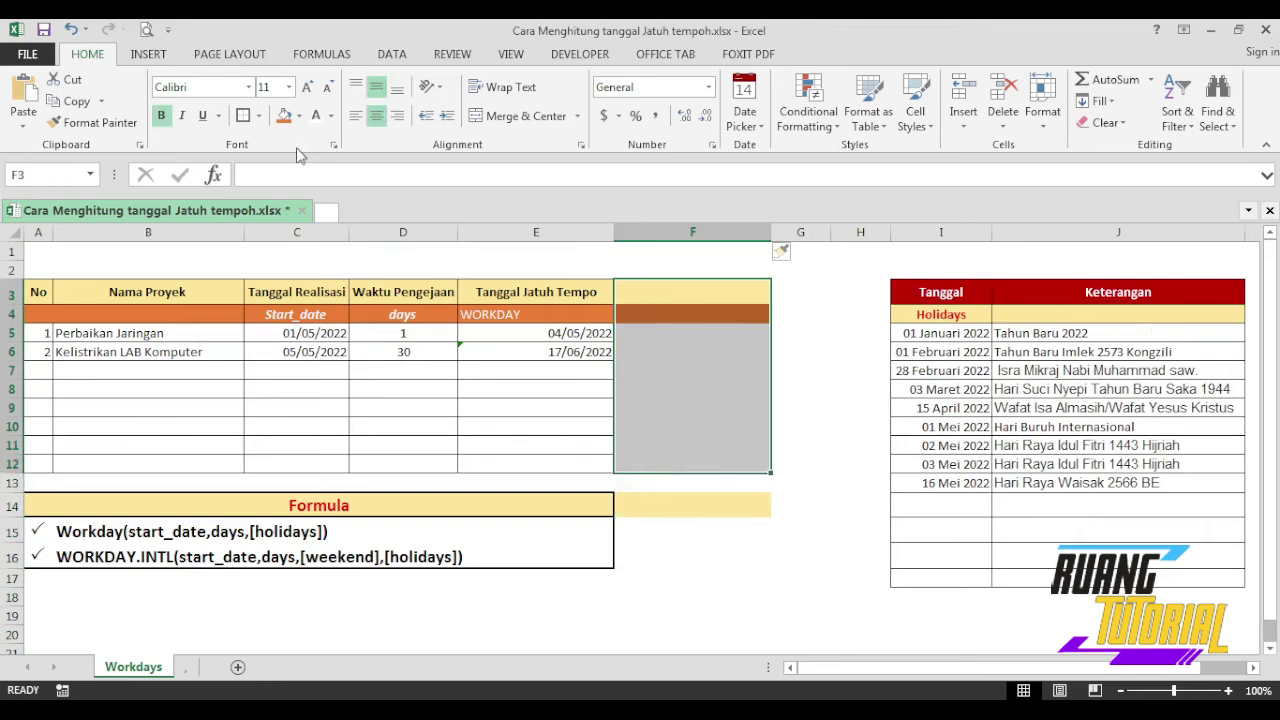
click(242, 115)
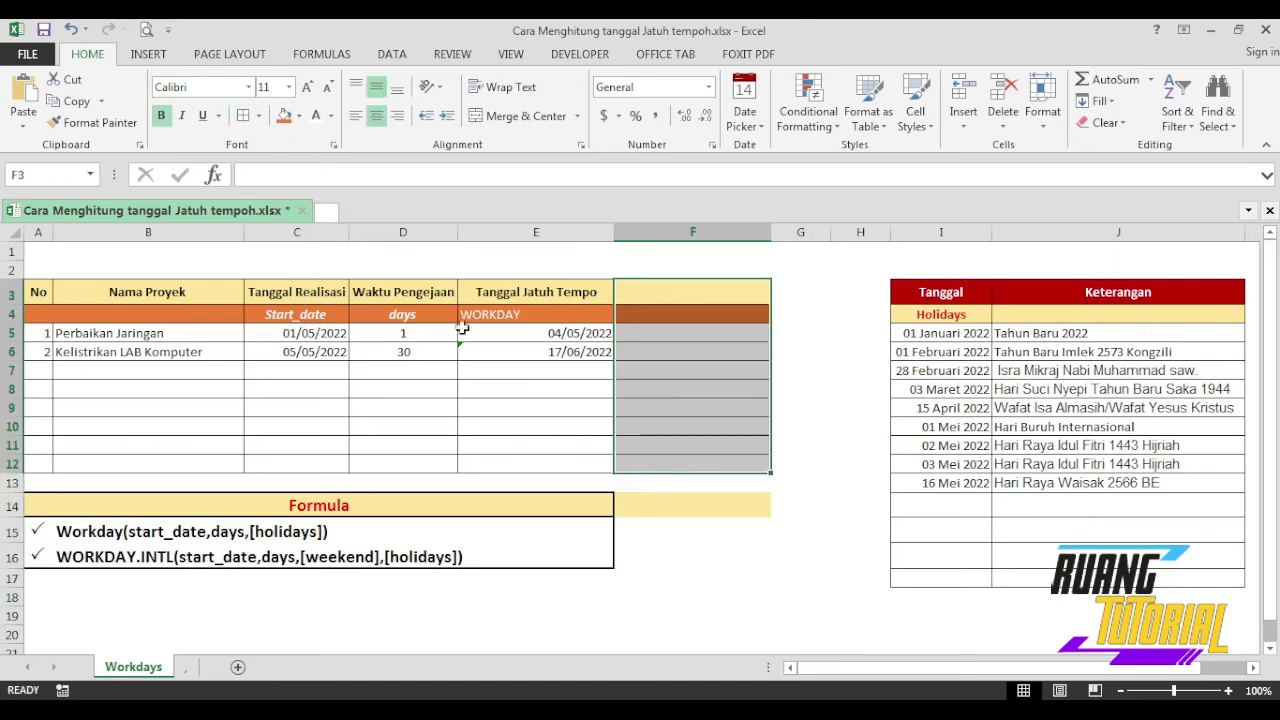
click(722, 404)
click(650, 314)
Step: Copy the WORKDAY sub-header from E4 into F4 and change the copy to WORKDAY.INTL
click(477, 317)
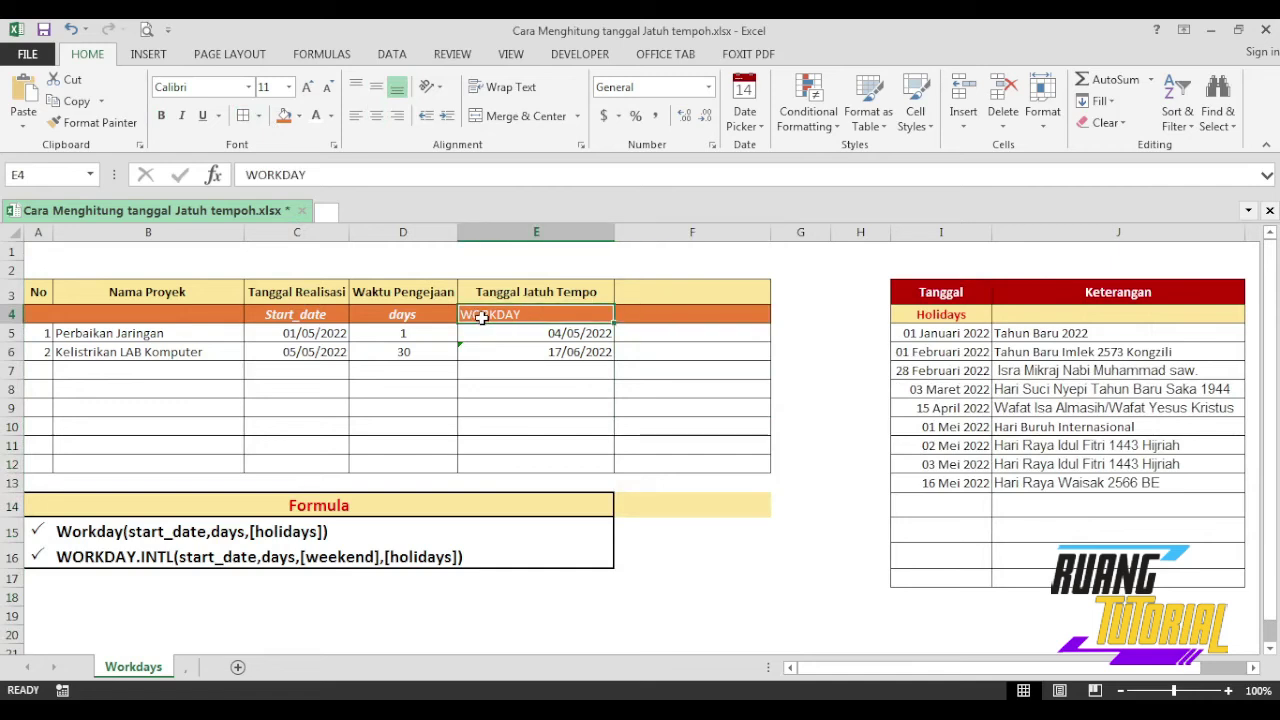
key(ctrl+c)
key(Right)
key(ctrl+v)
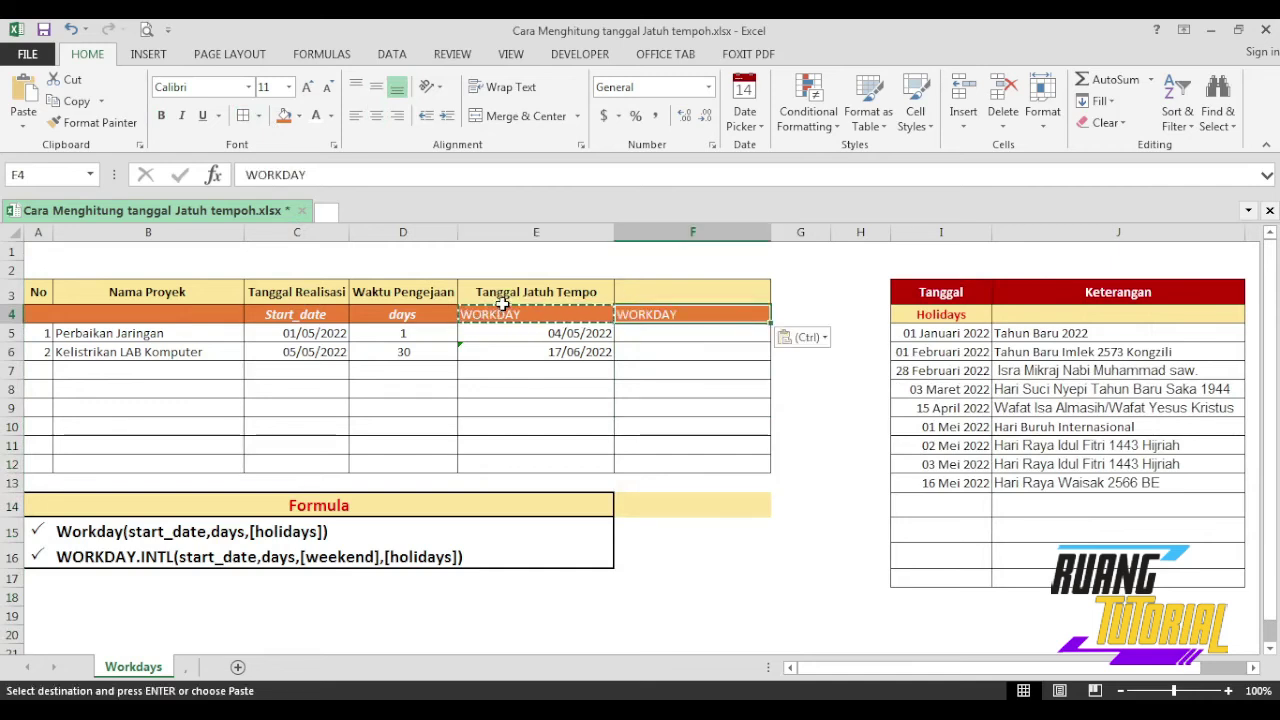
click(351, 172)
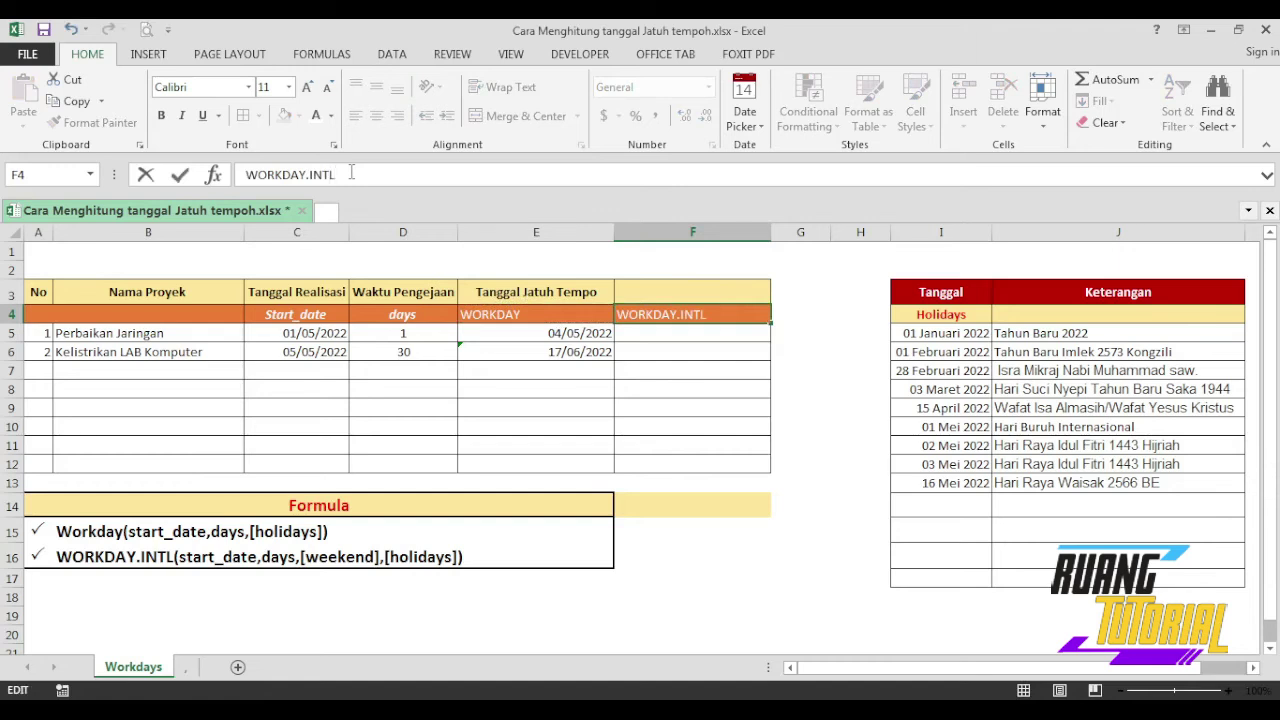
click(712, 427)
Step: Enter =WORKDAY.INTL(C5,D4,11,I5:I17) in F5, using the Sunday only weekend option
text(=WORD)
key(BackSpace)
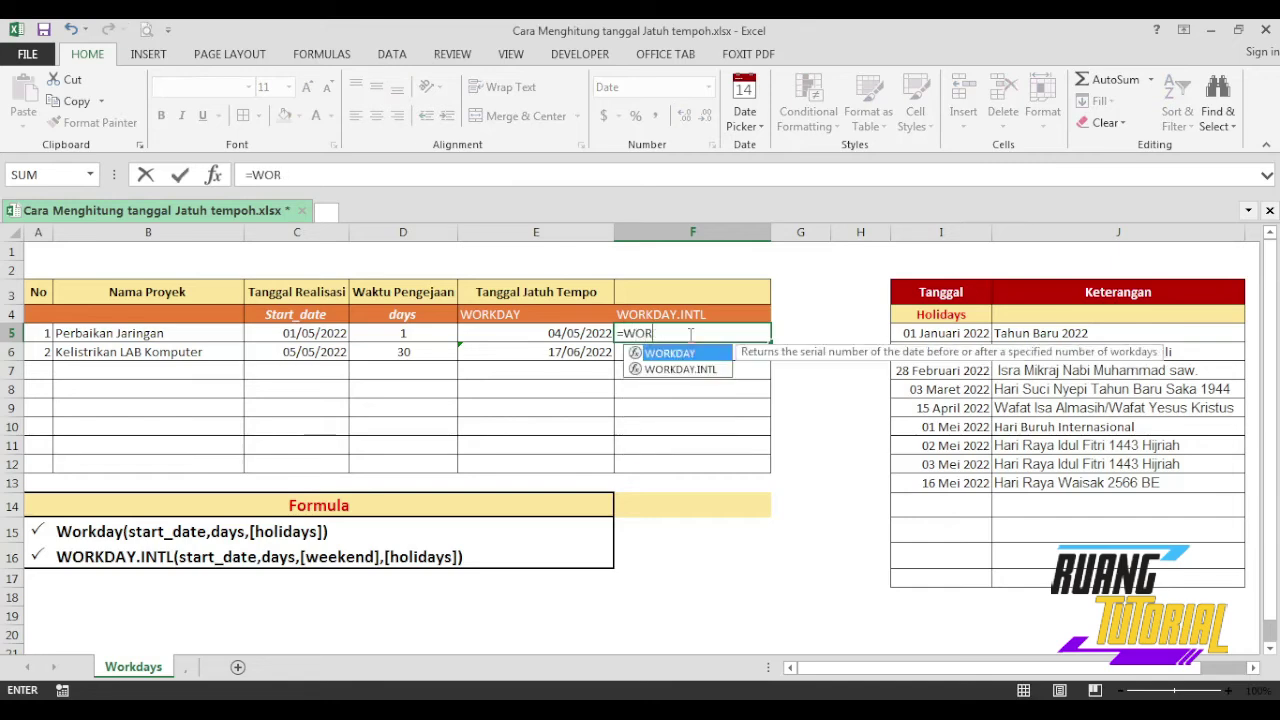
text(K)
double_click(715, 370)
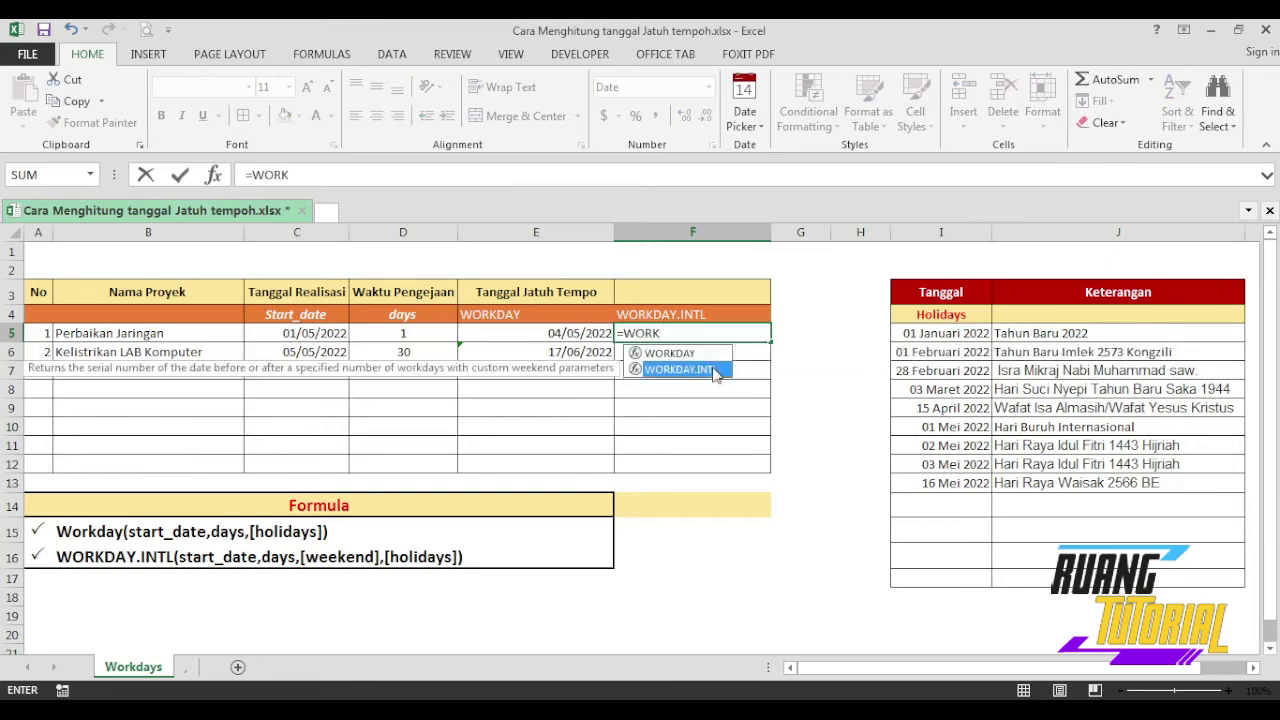
click(316, 333)
text(,)
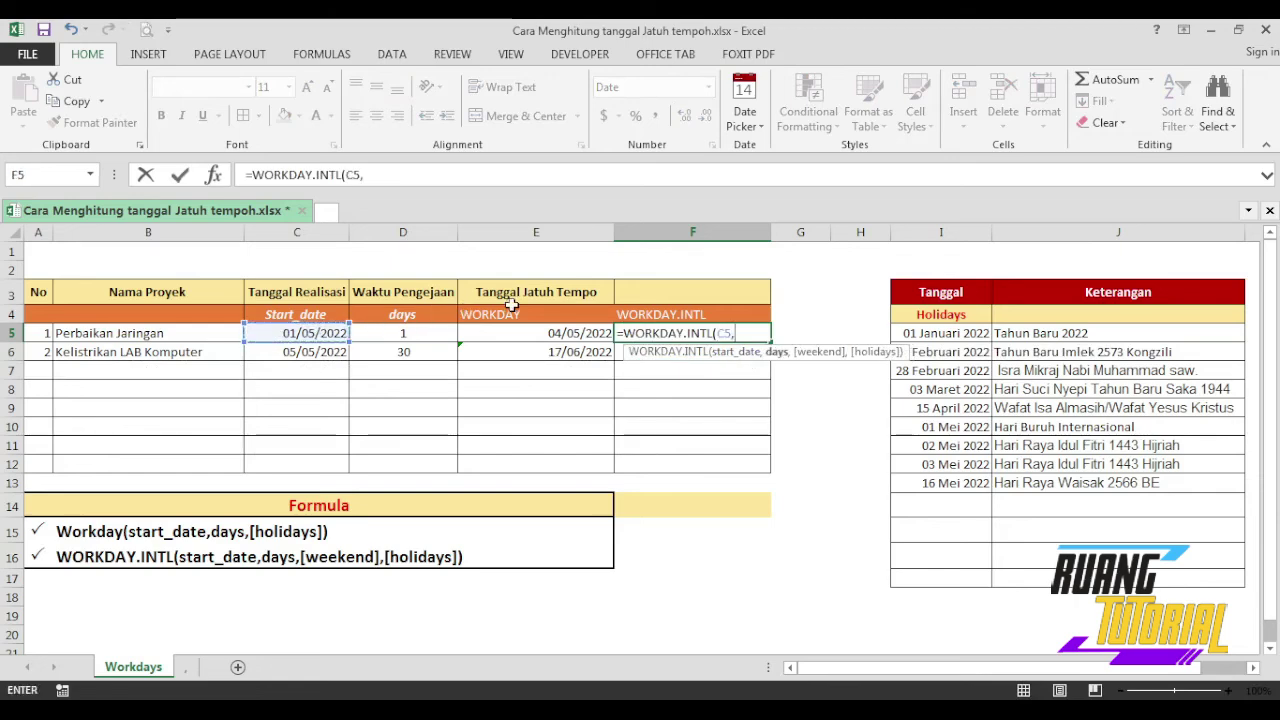
click(423, 320)
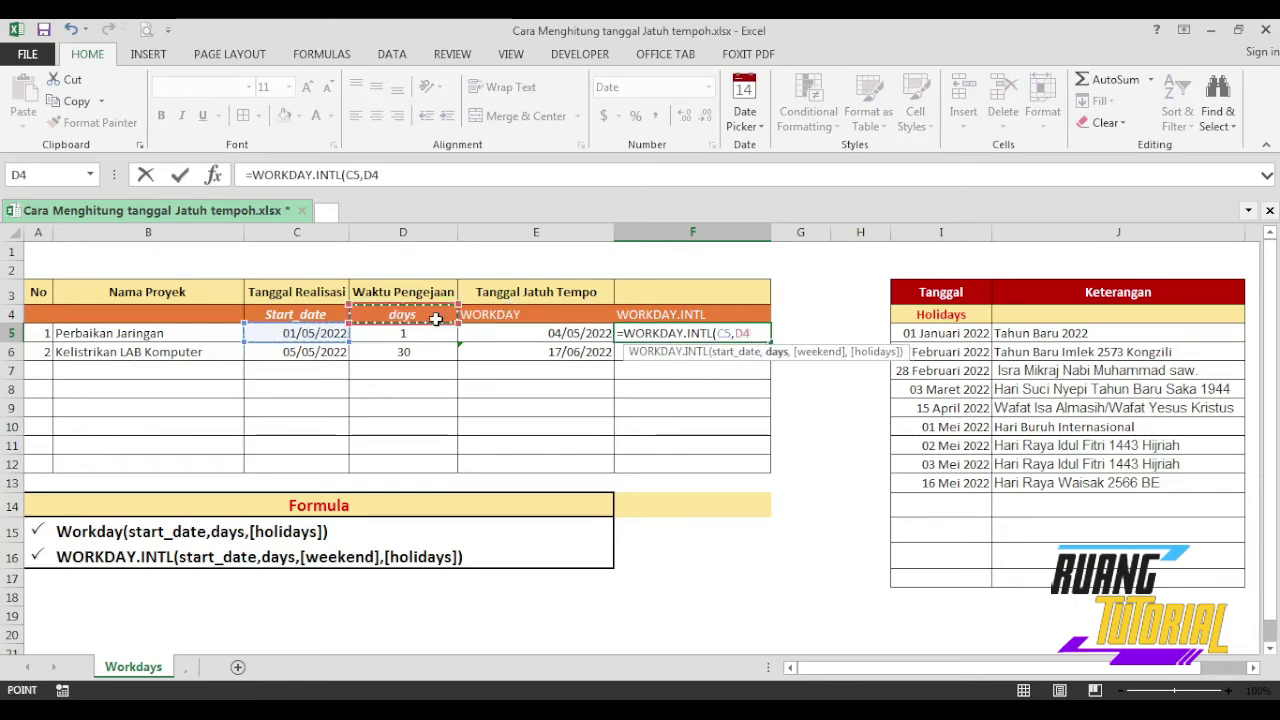
text(,)
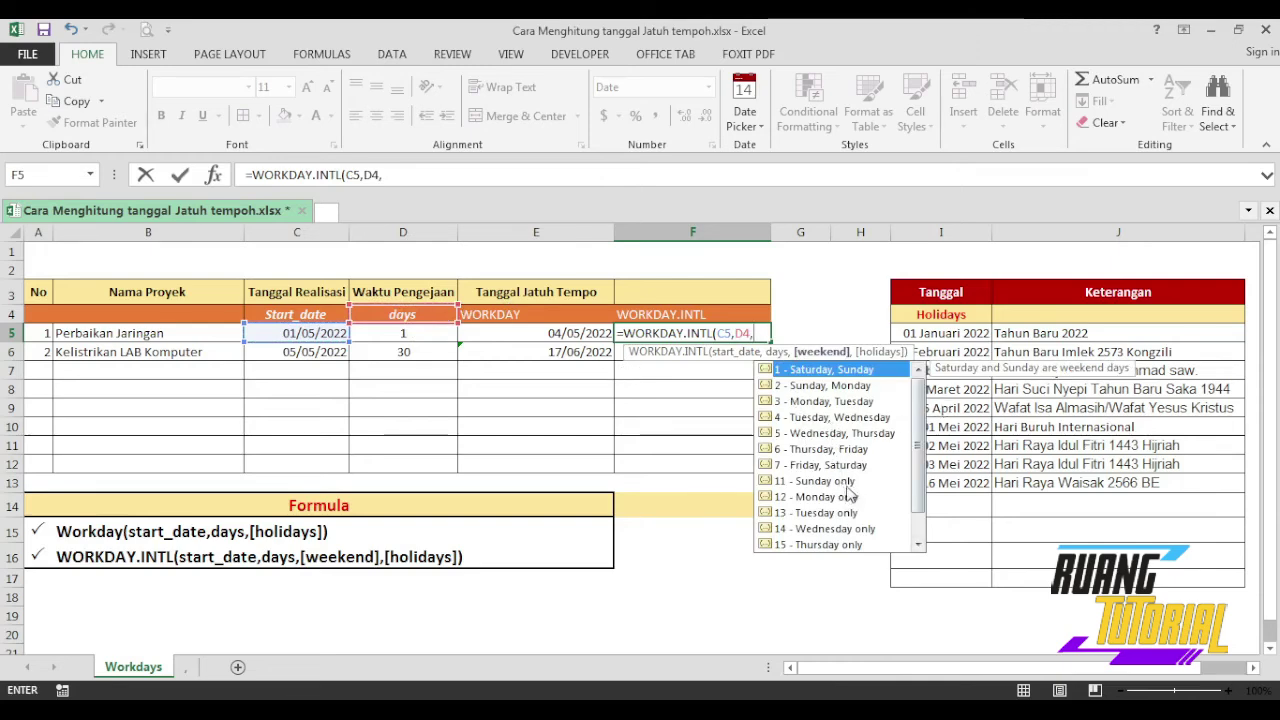
double_click(801, 481)
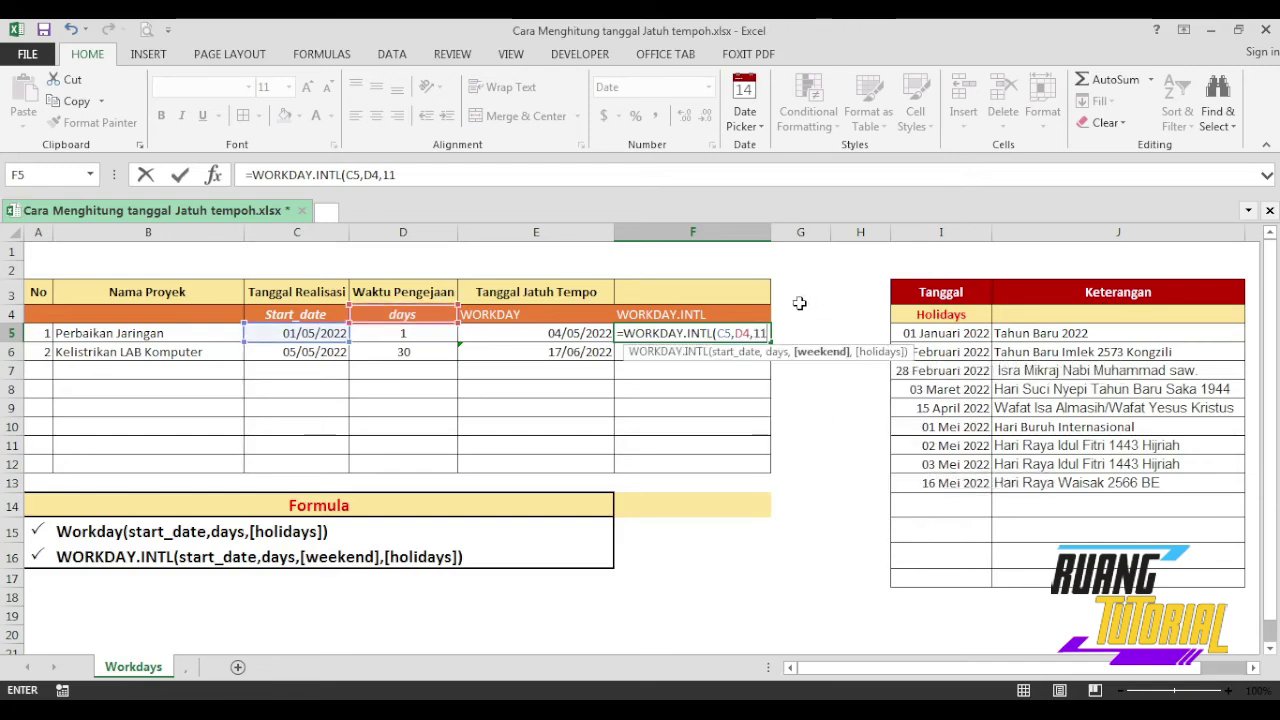
text(,)
click(949, 335)
drag(949, 357, 995, 538)
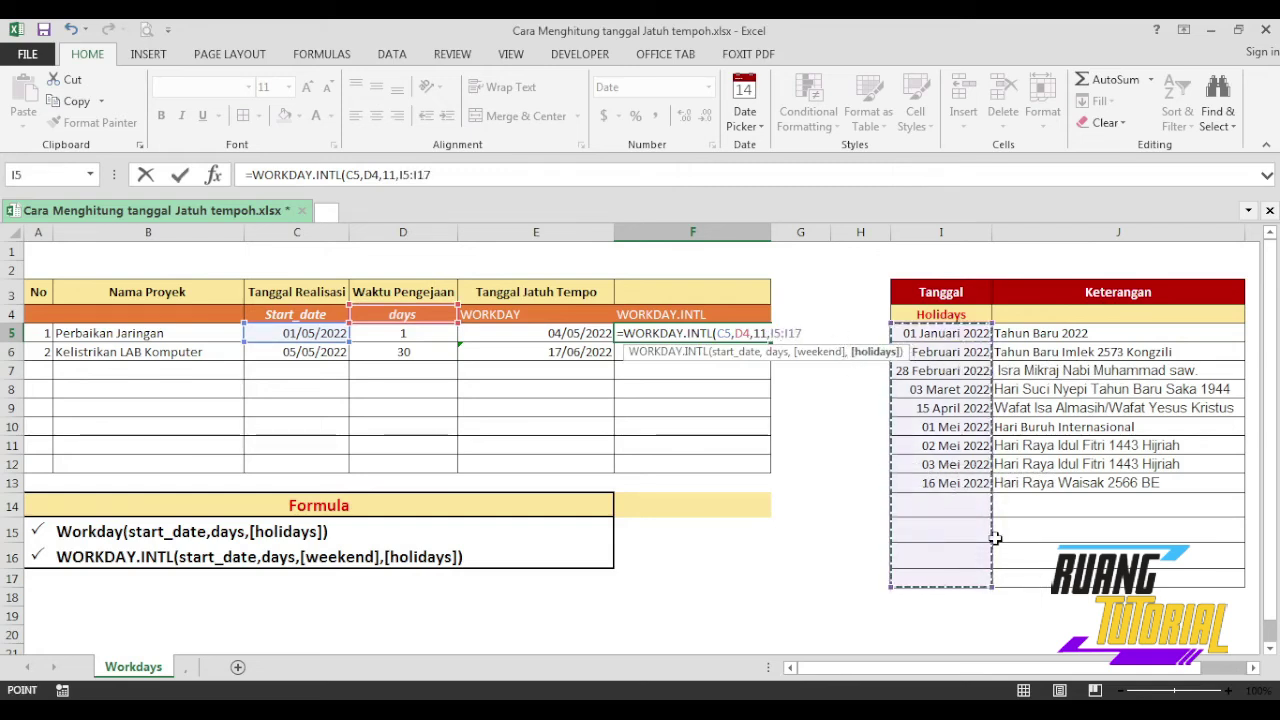
key(ctrl+Return)
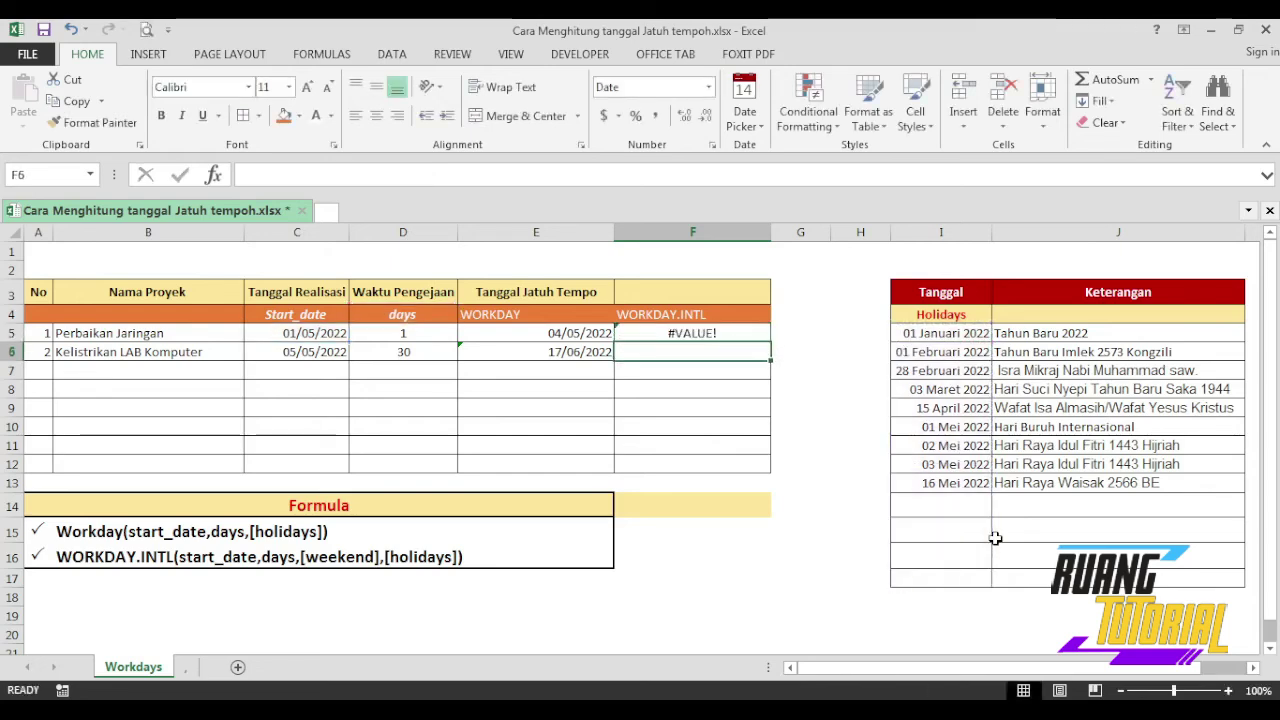
Step: Correct the formula in F5 to =WORKDAY.INTL(C5,D5,11,$I$5:$I$17) and fill it down through F12
click(725, 363)
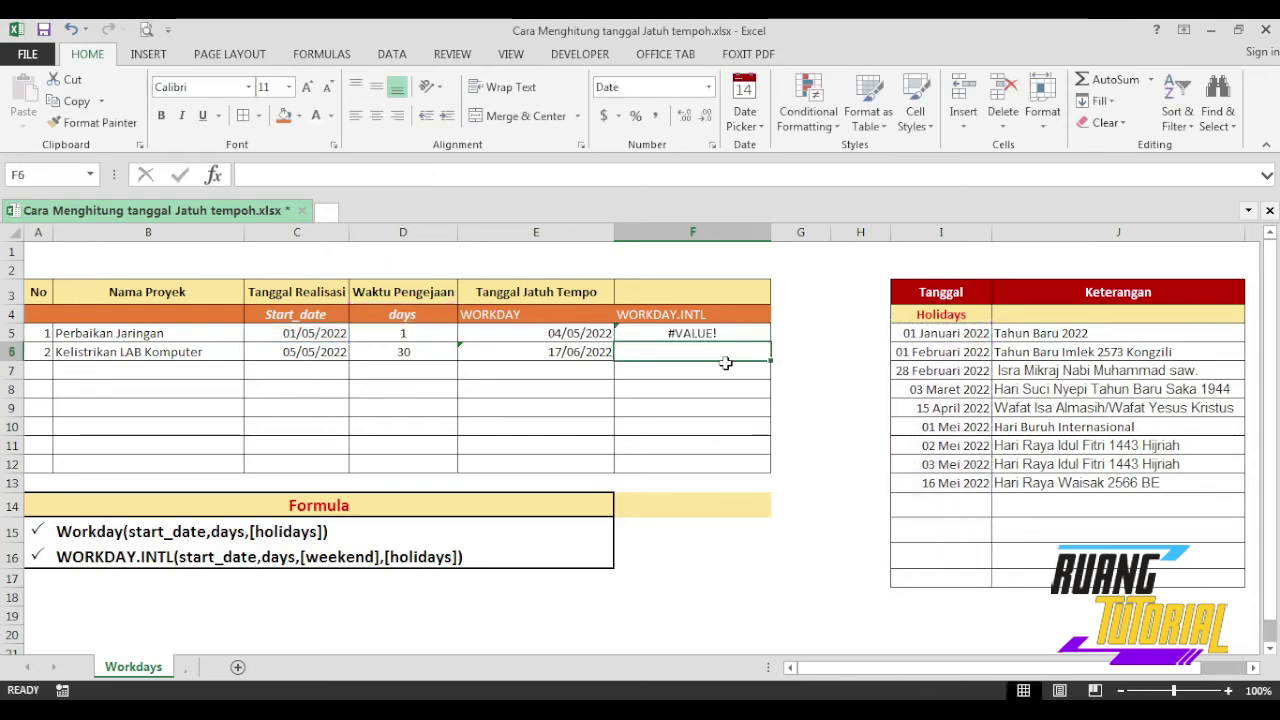
click(697, 333)
click(420, 175)
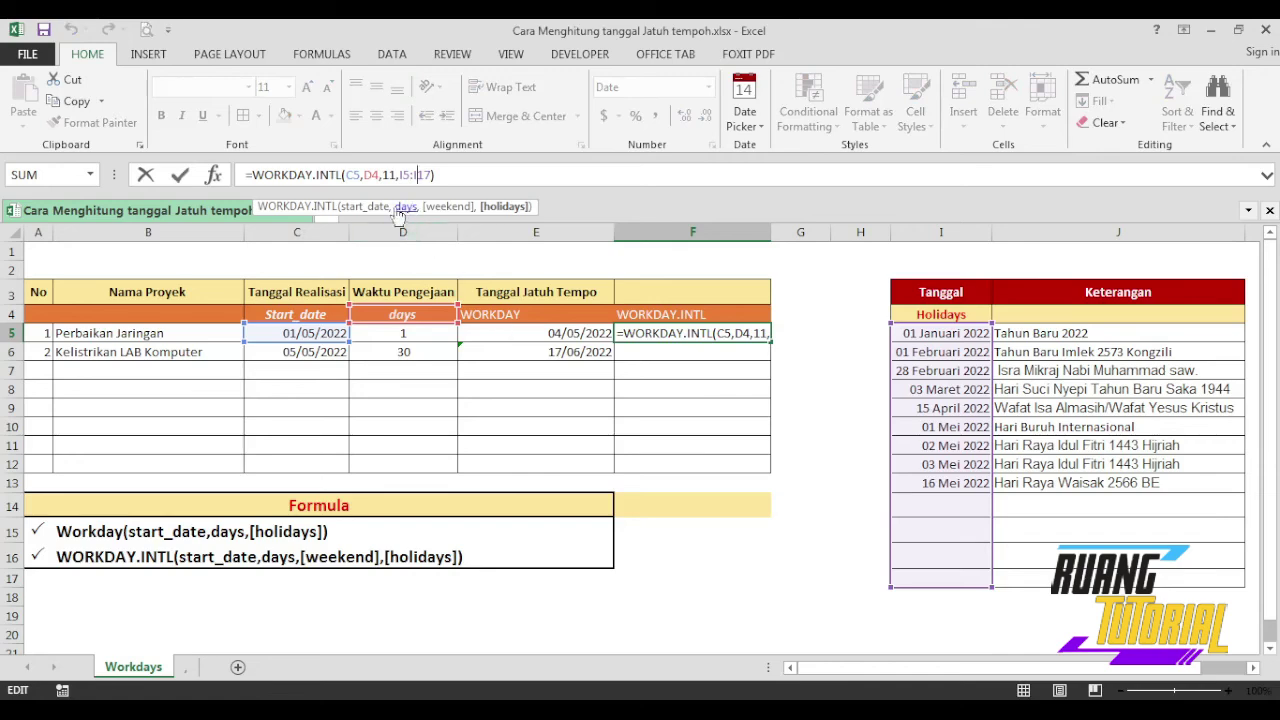
click(413, 336)
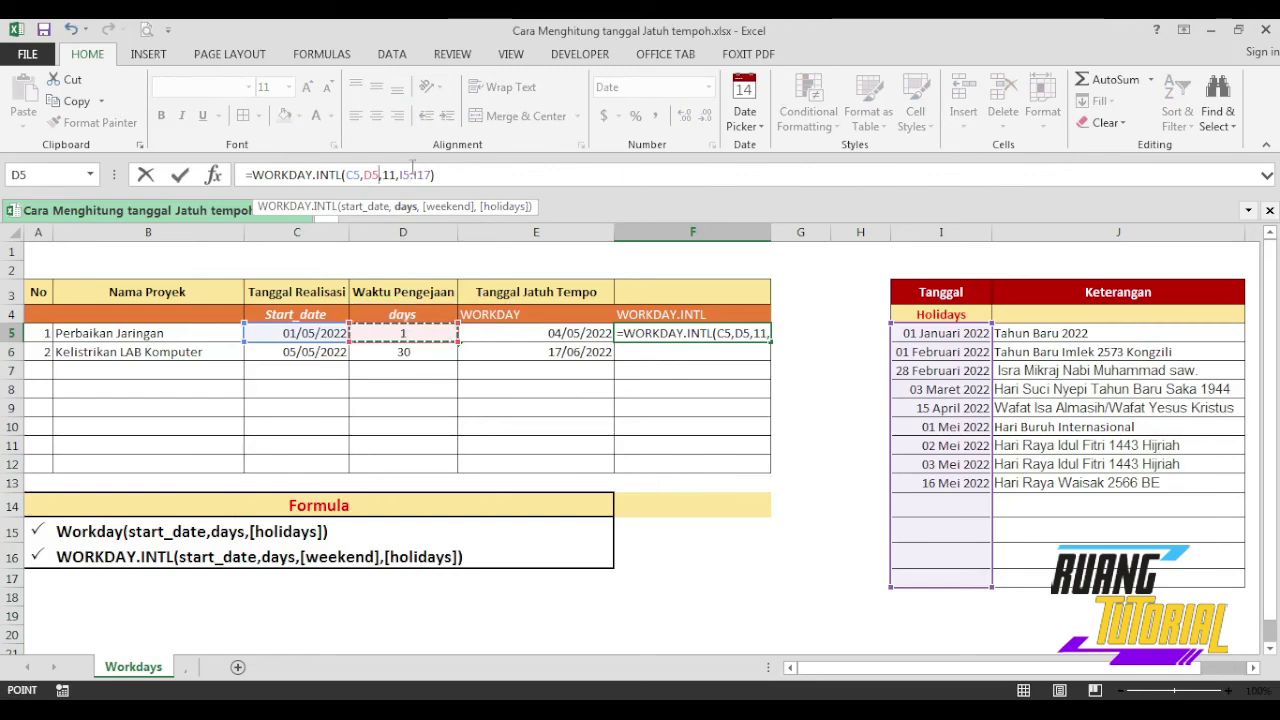
drag(399, 175, 426, 175)
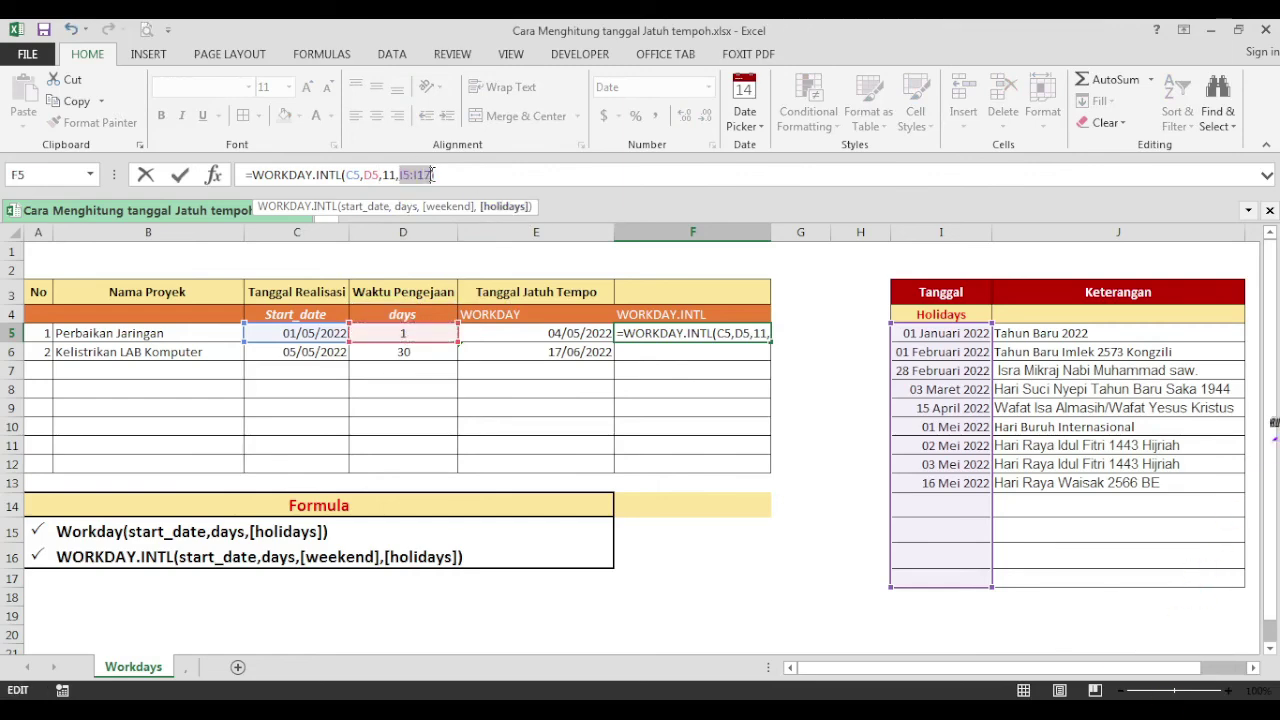
key(F4)
key(Return)
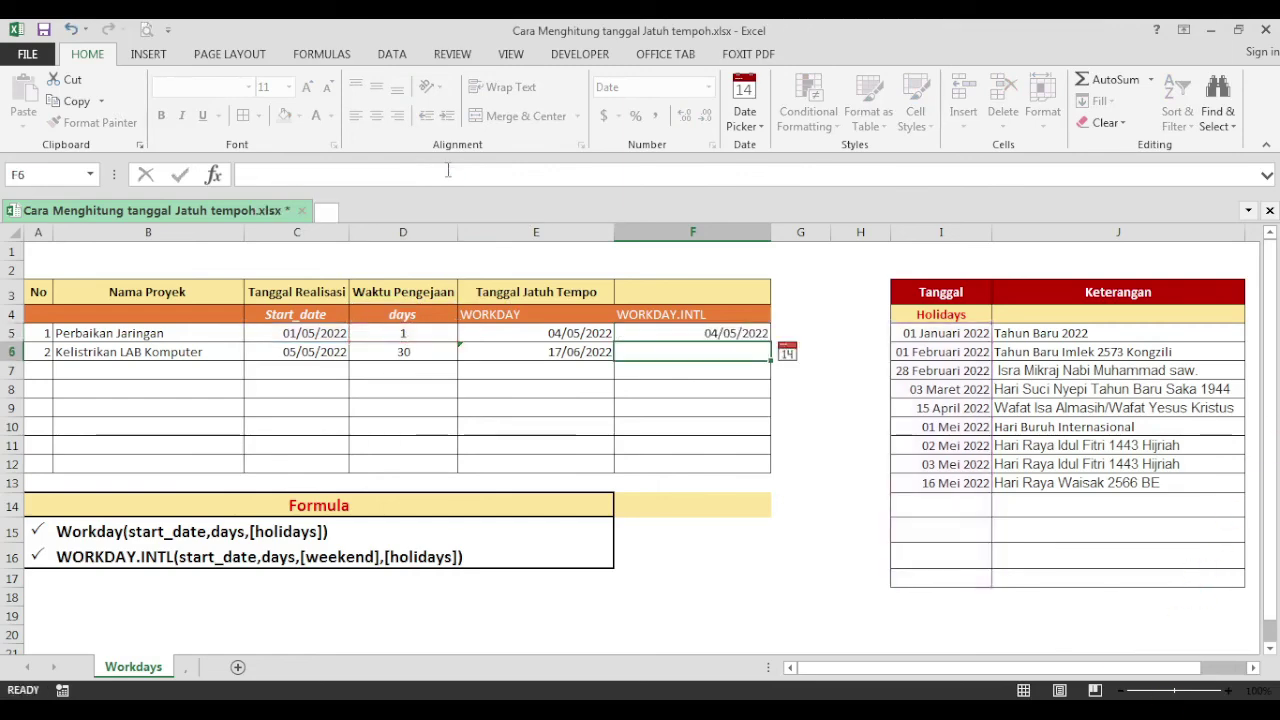
click(745, 333)
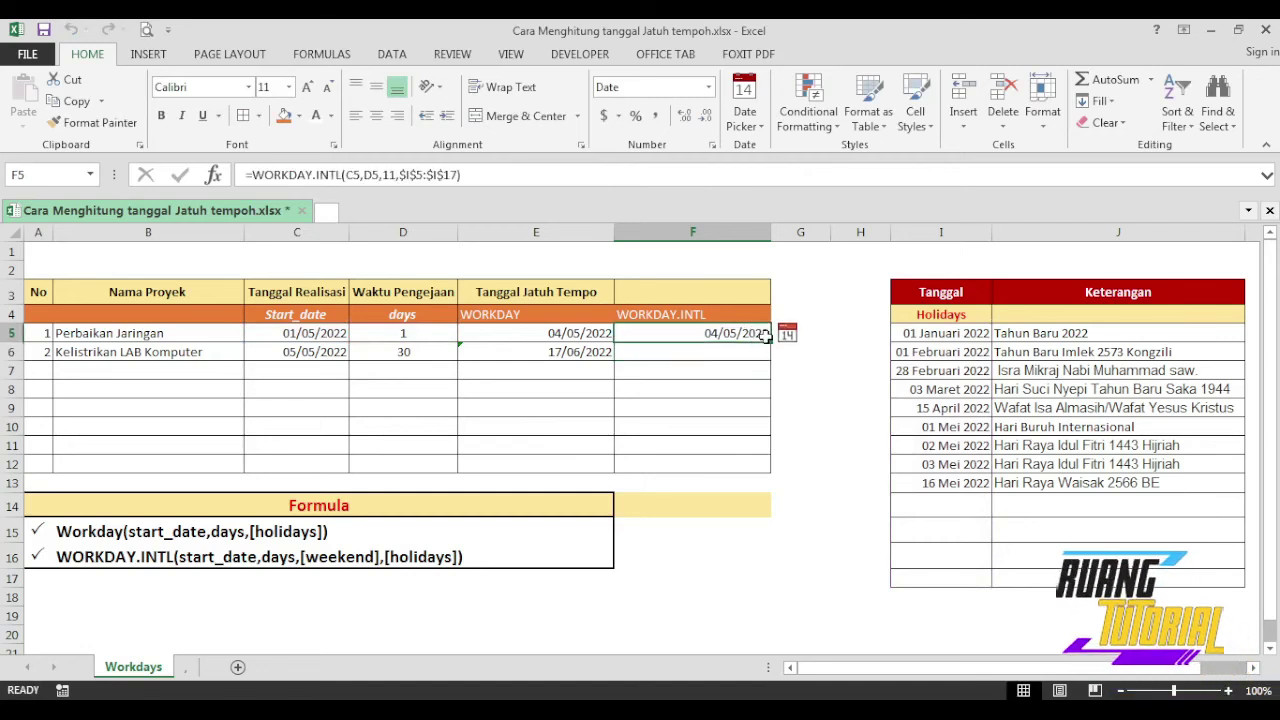
drag(769, 342, 743, 466)
Step: Make the holiday range in E6's WORKDAY formula absolute, and refill E6 from E5
click(546, 349)
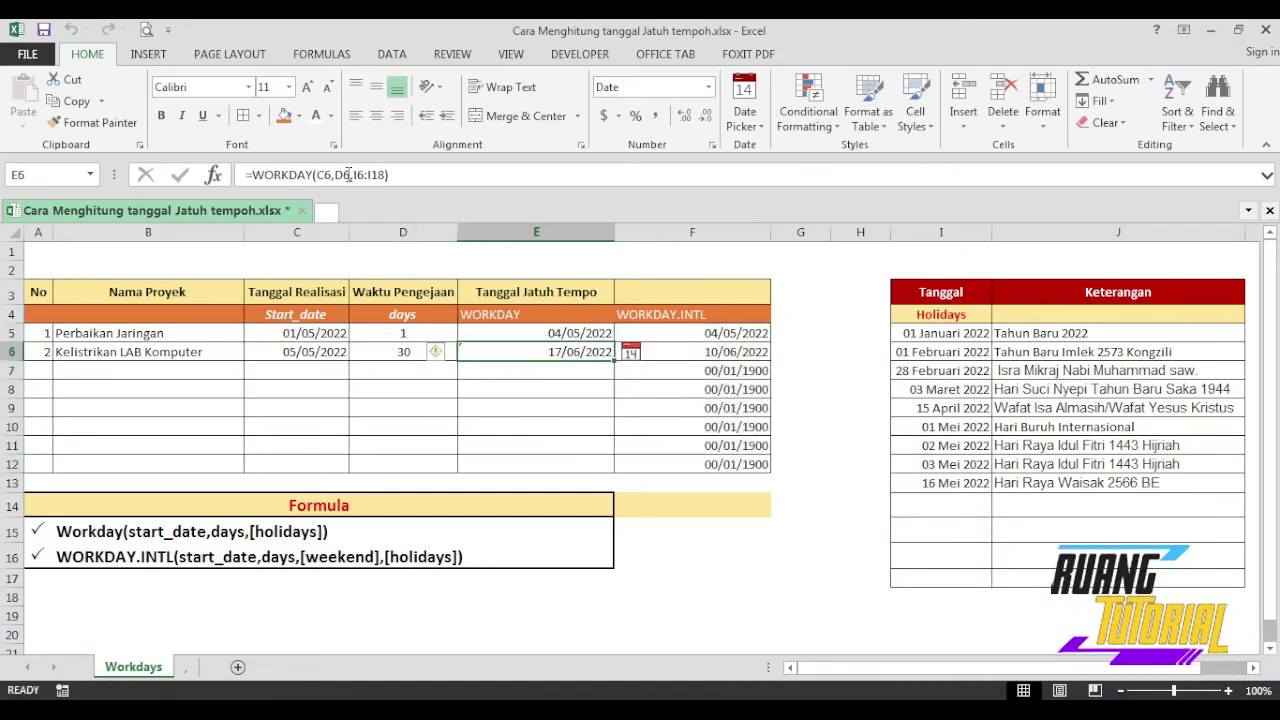
drag(352, 174, 385, 174)
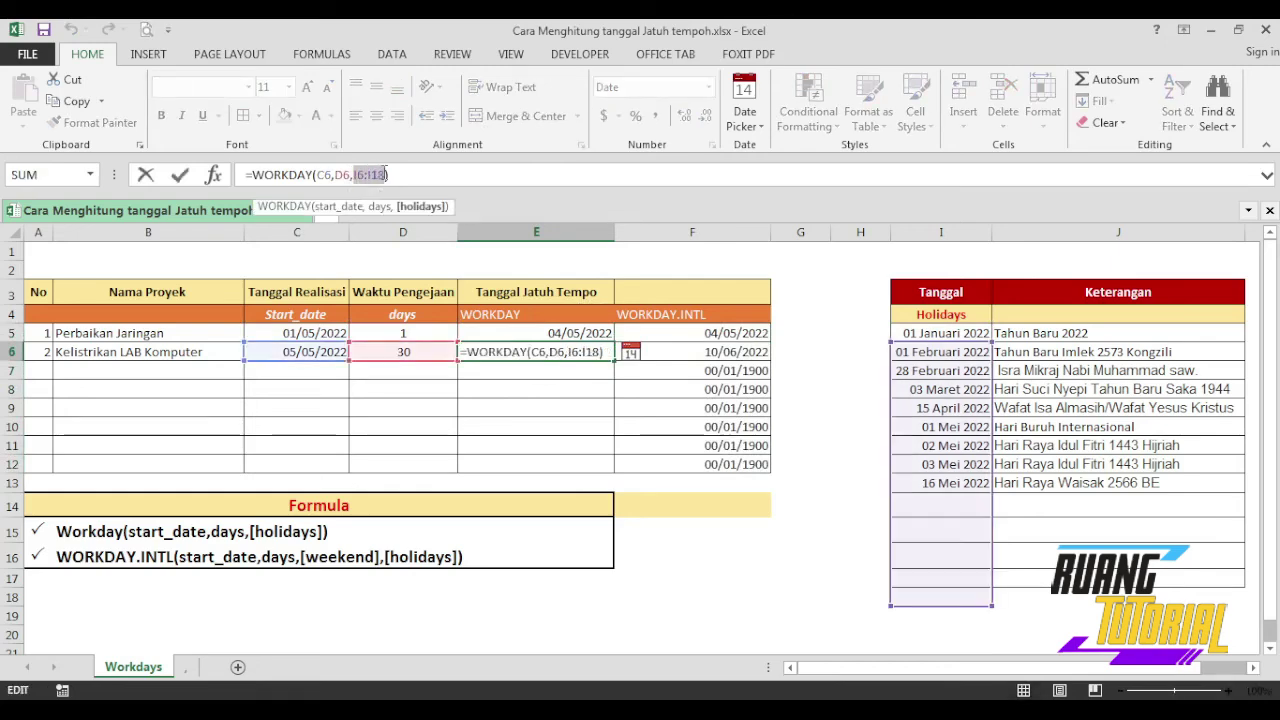
key(F4)
key(Return)
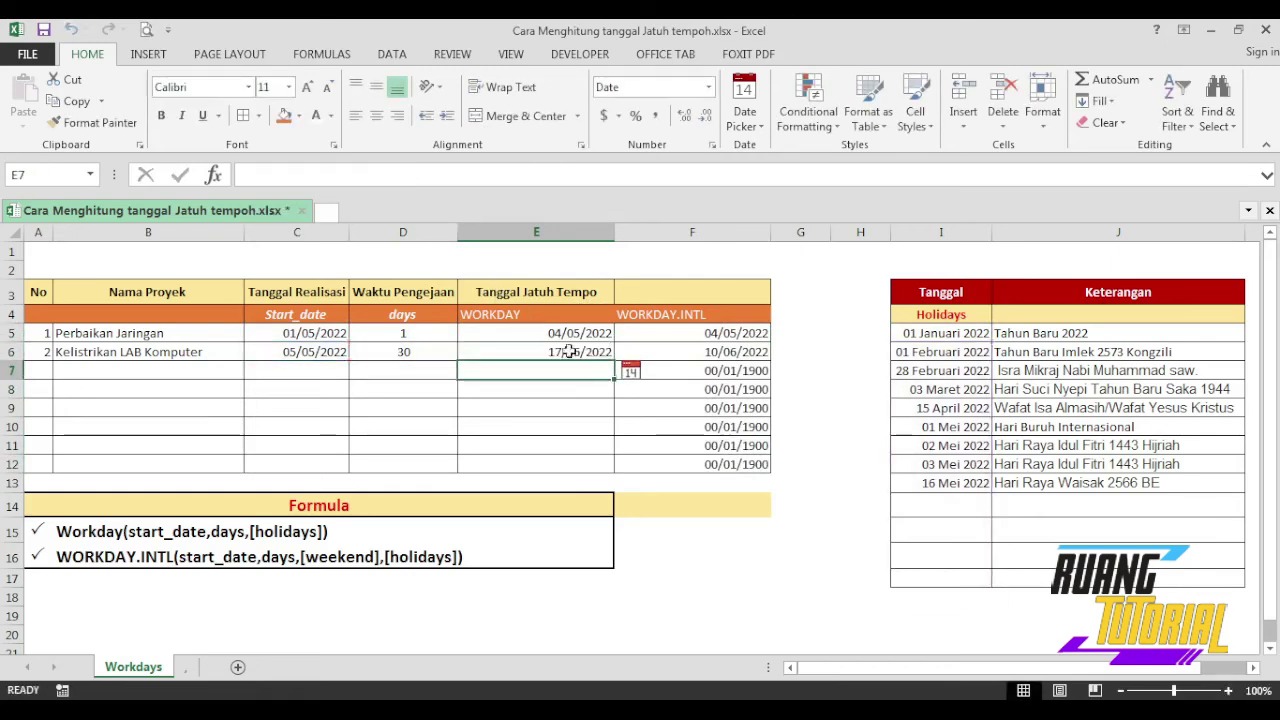
click(579, 332)
drag(615, 341, 615, 360)
Step: Clear the extra WORKDAY.INTL dates from the empty project rows in F7:F12
drag(716, 375, 712, 465)
key(Delete)
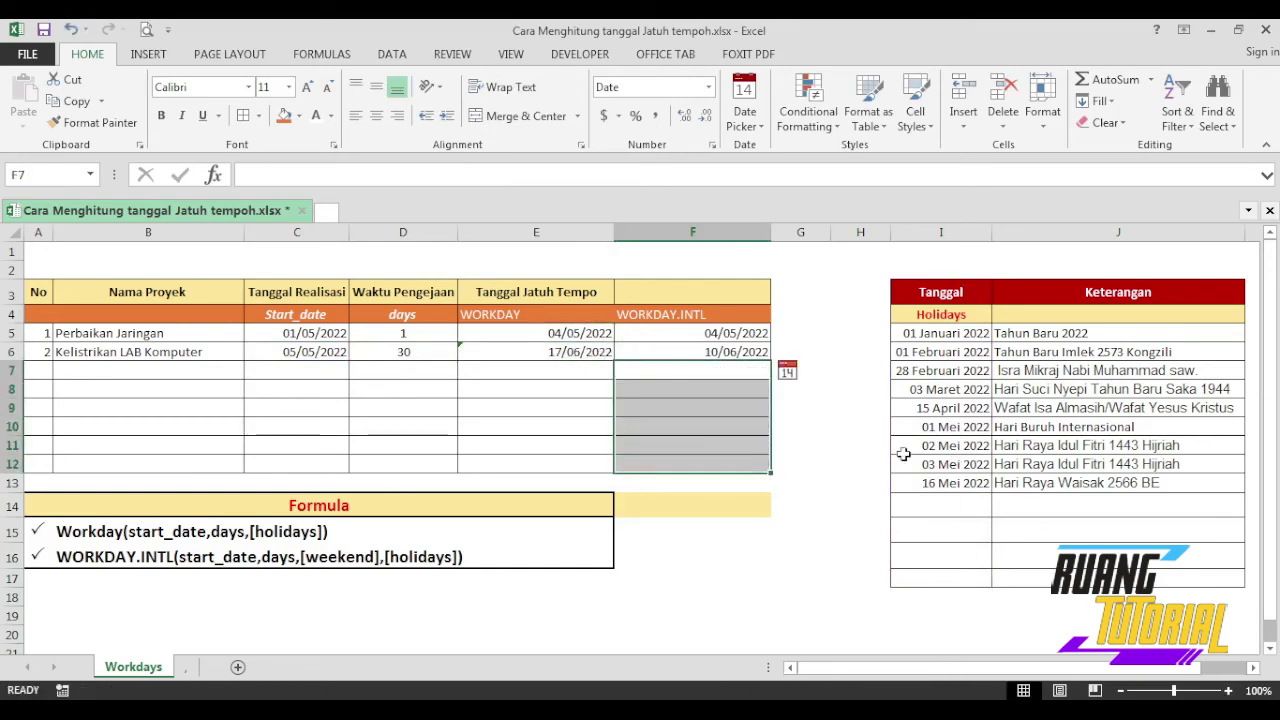
click(780, 437)
Step: Compare the WORKDAY and WORKDAY.INTL due dates of both projects against their working days and formulas
click(740, 314)
click(736, 334)
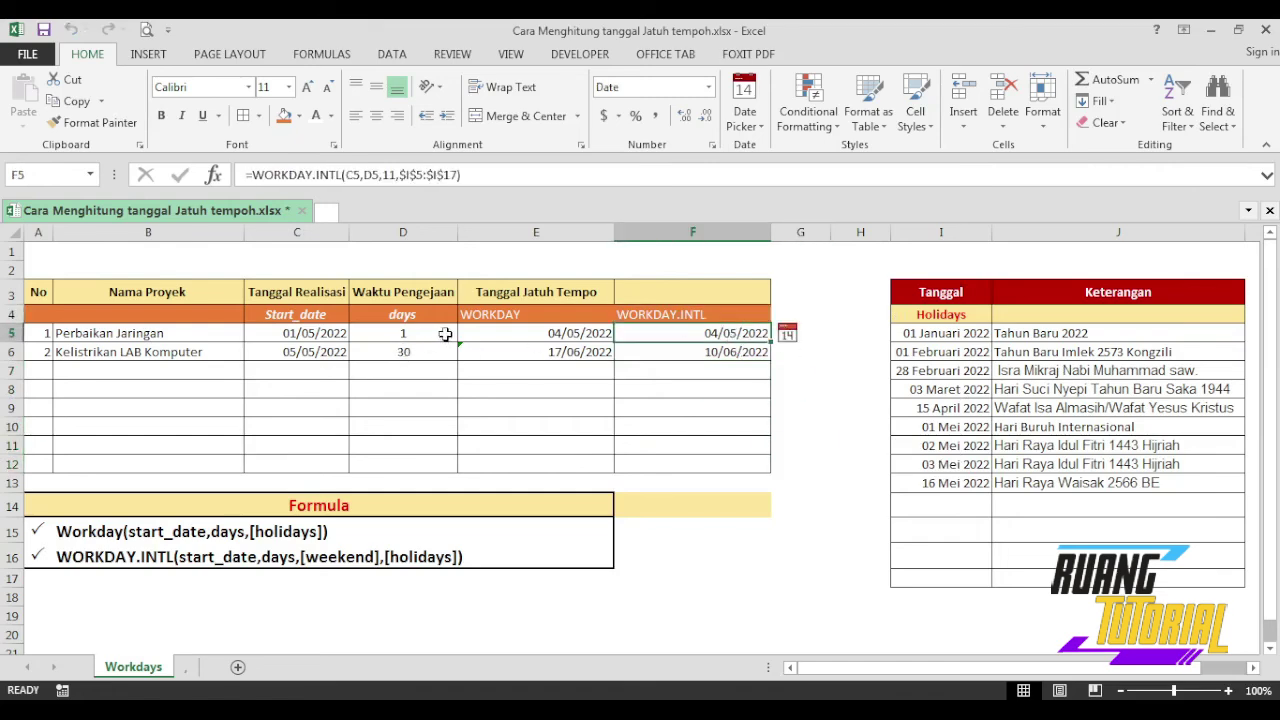
click(380, 334)
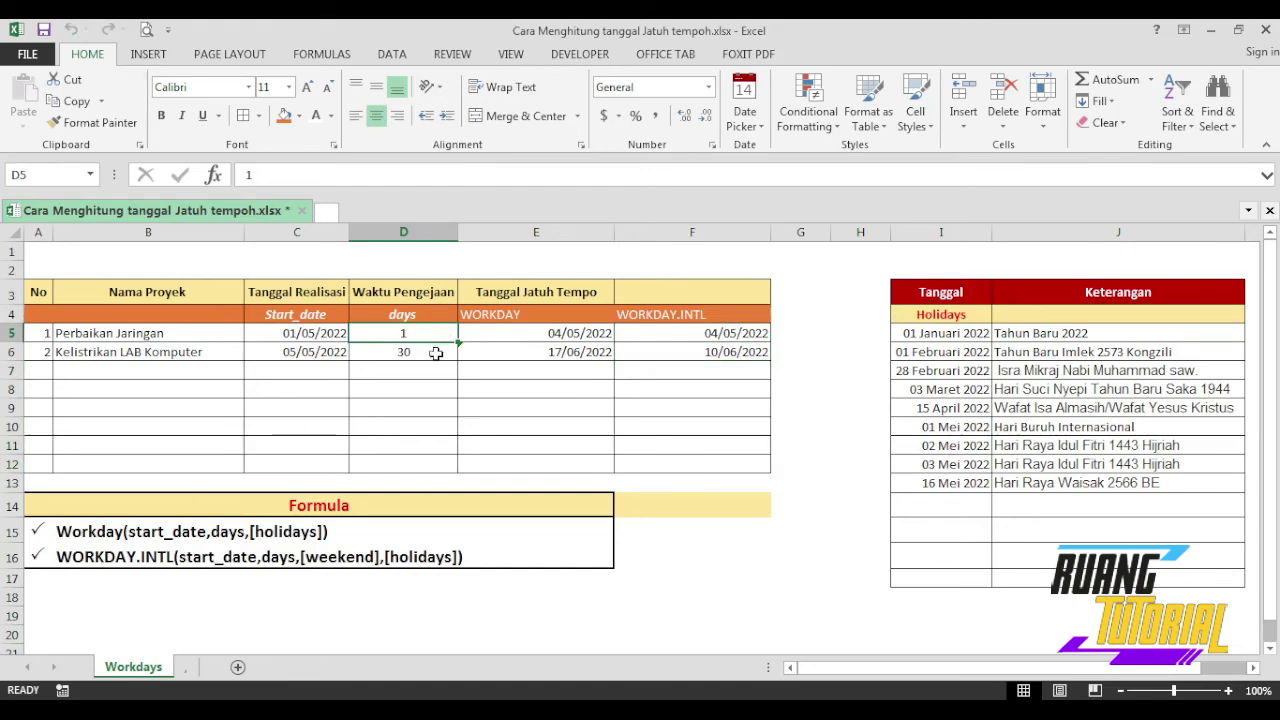
click(400, 355)
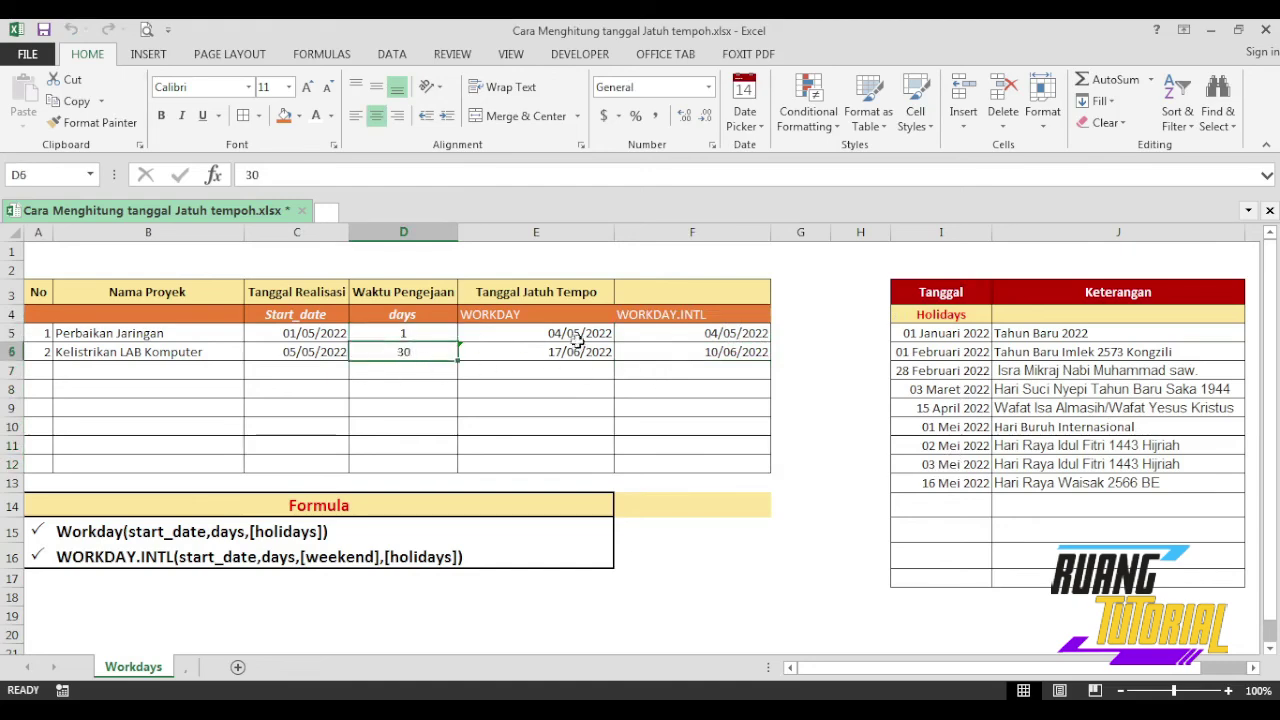
click(754, 350)
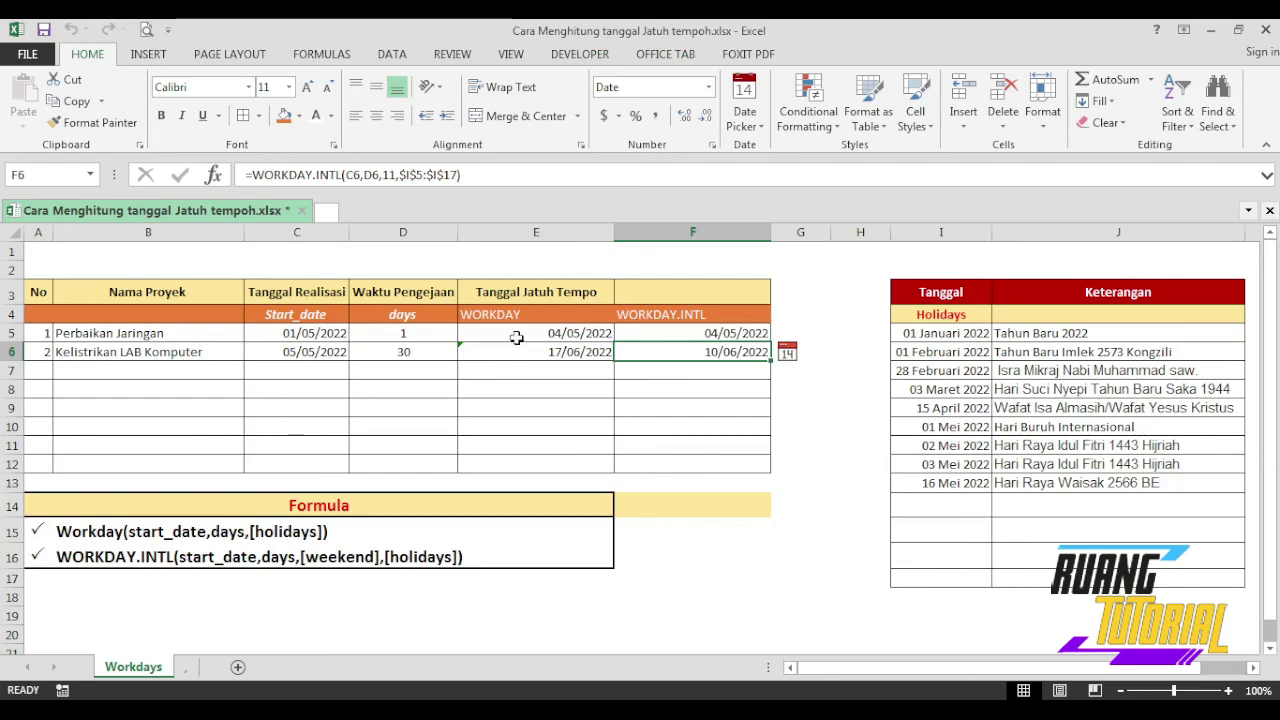
click(566, 352)
click(716, 355)
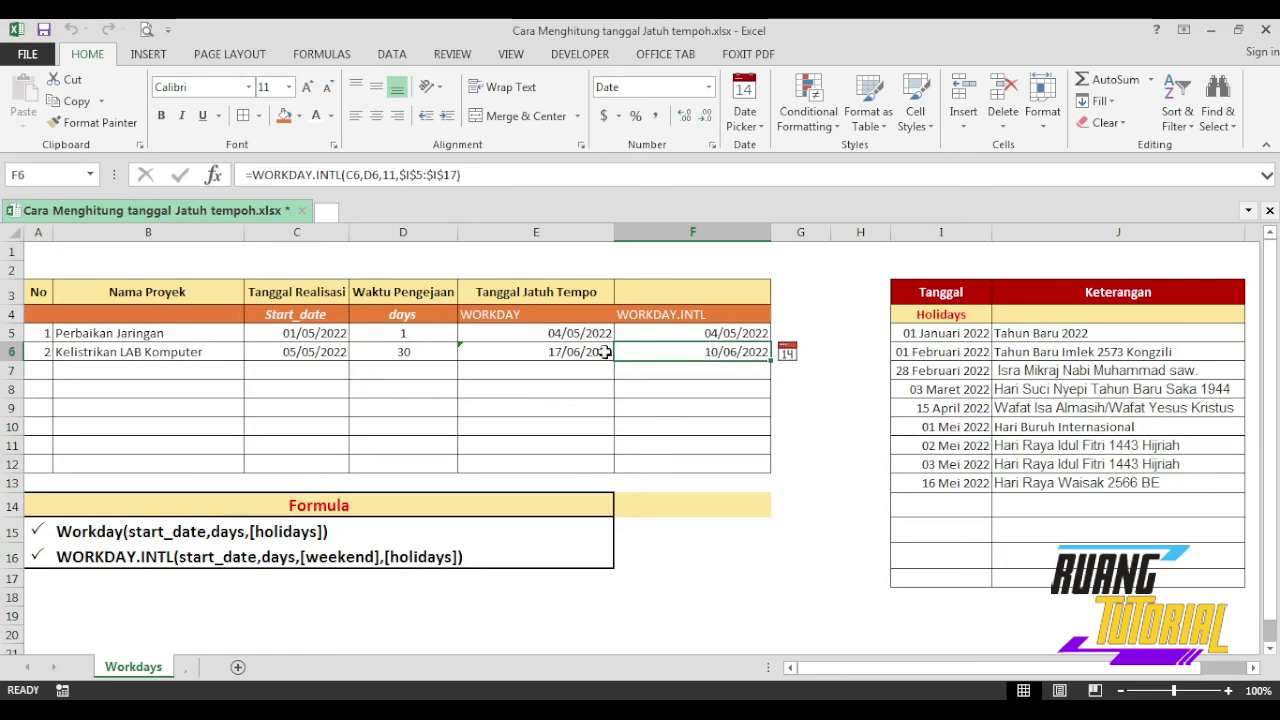
click(741, 591)
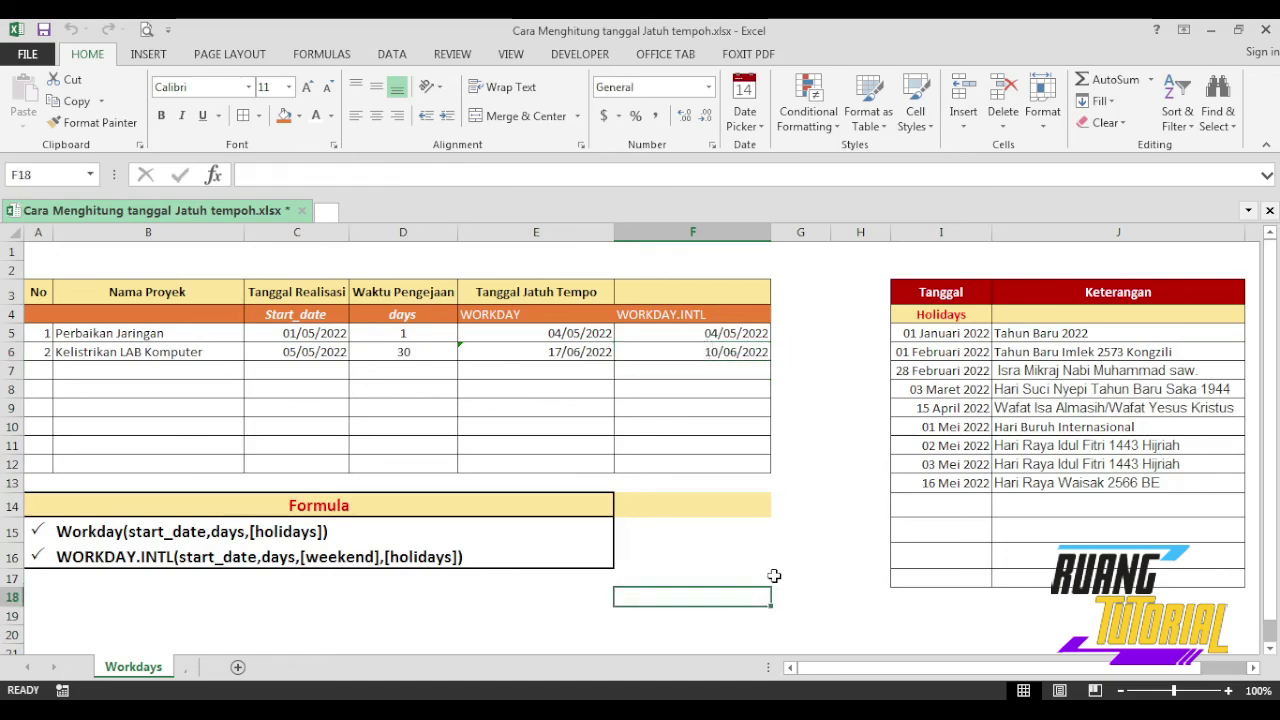